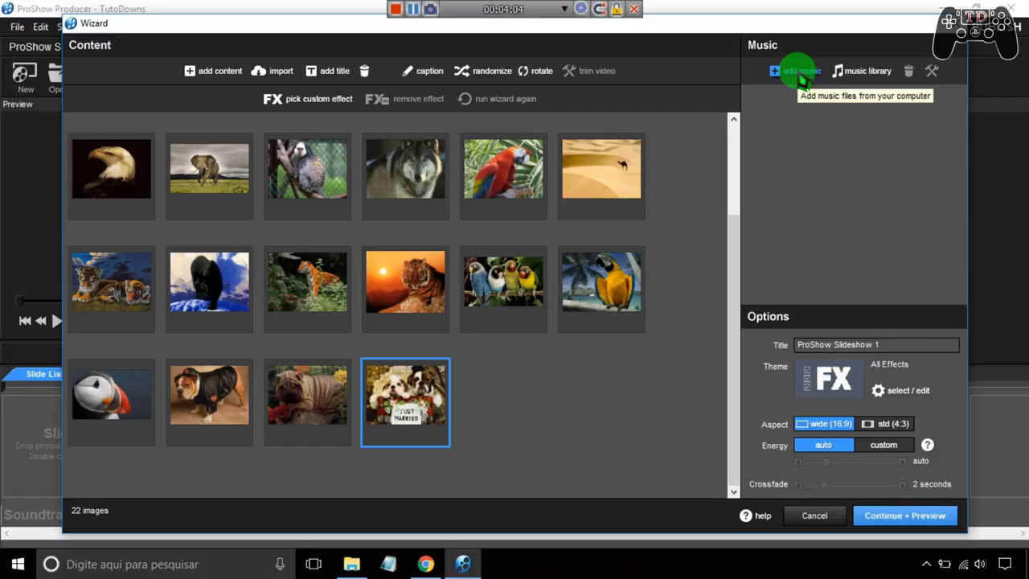
Add the instrumental music track from the desktop's Música folder to the slideshow
click(797, 75)
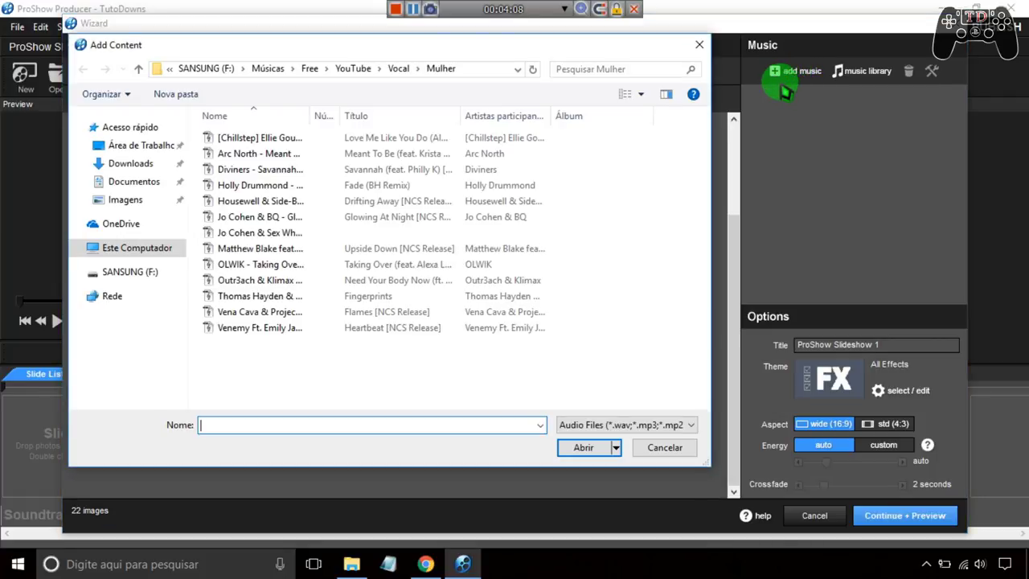
click(145, 145)
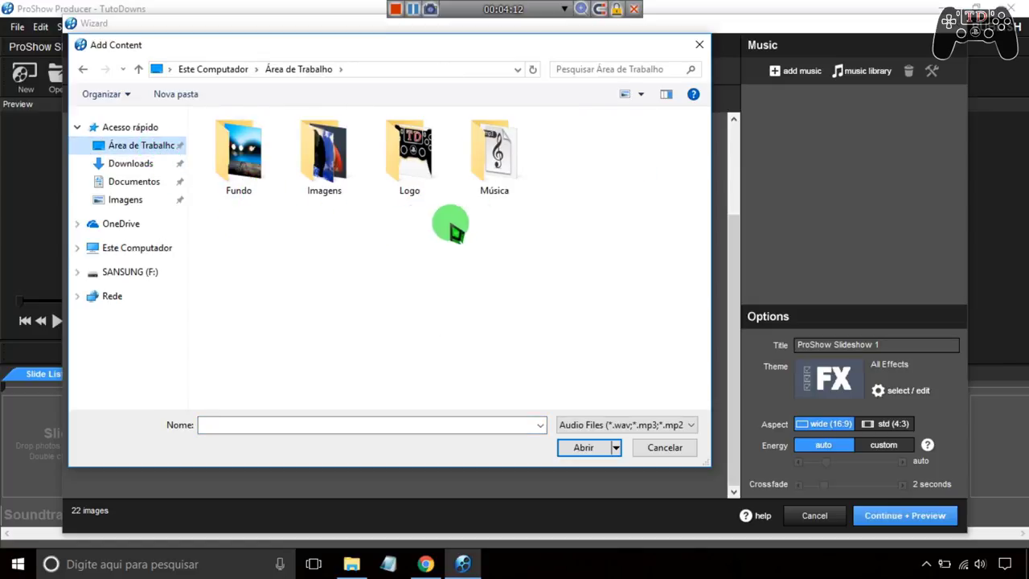
double_click(491, 161)
double_click(263, 146)
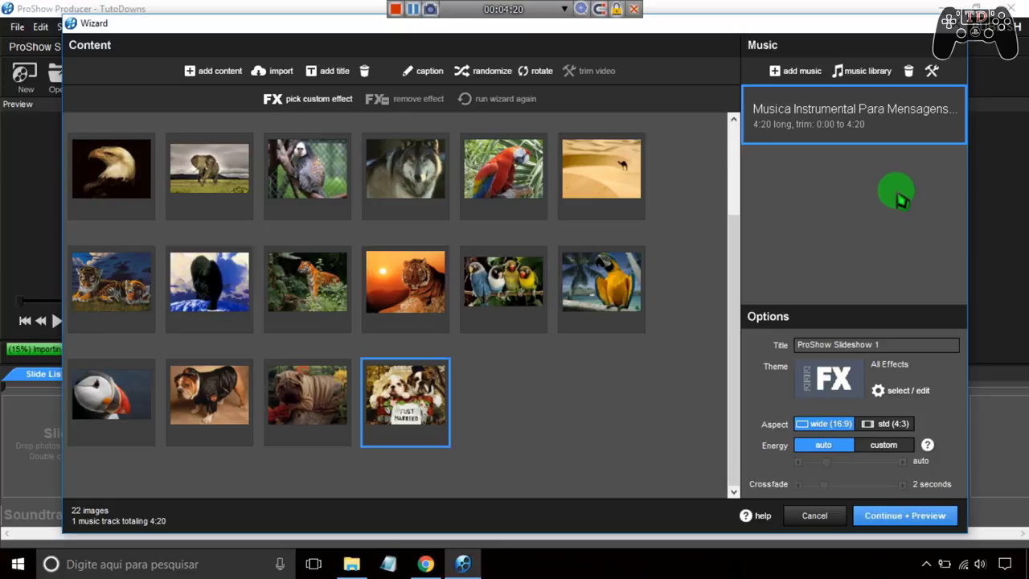
Title the slideshow Meu Slide, then build its preview and apply the wizard result to the show
click(809, 346)
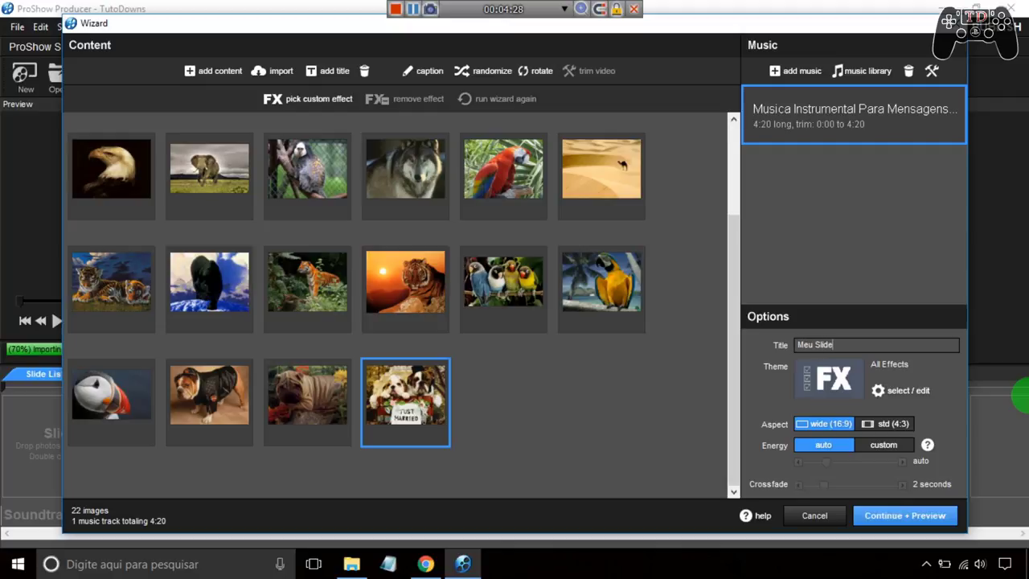
drag(847, 346, 780, 359)
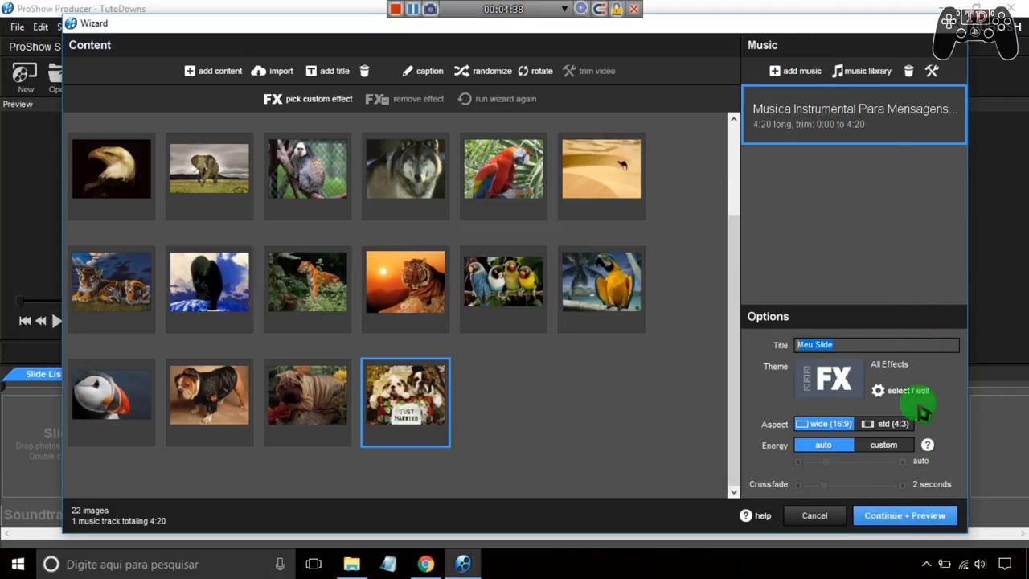
click(892, 519)
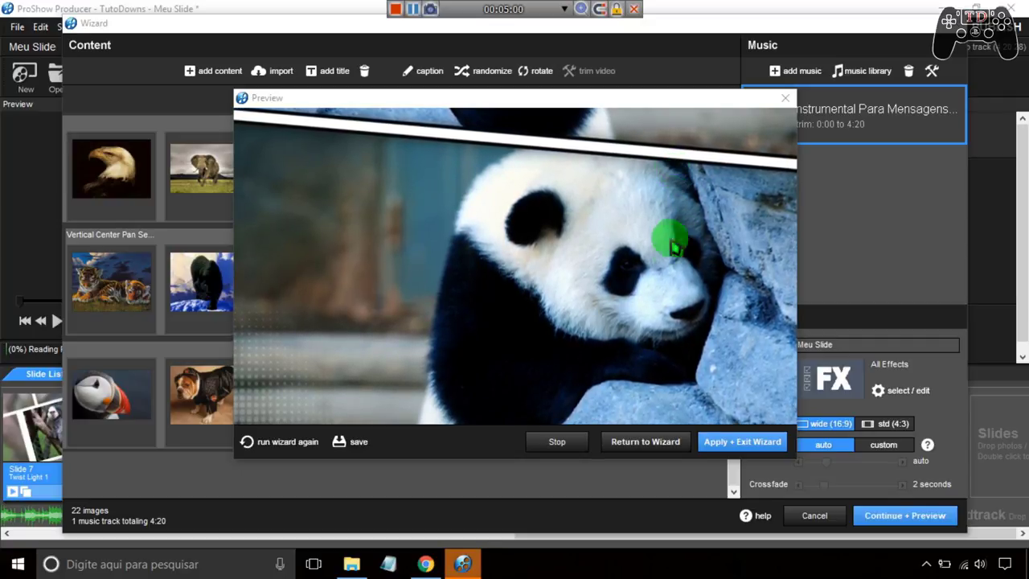
click(713, 444)
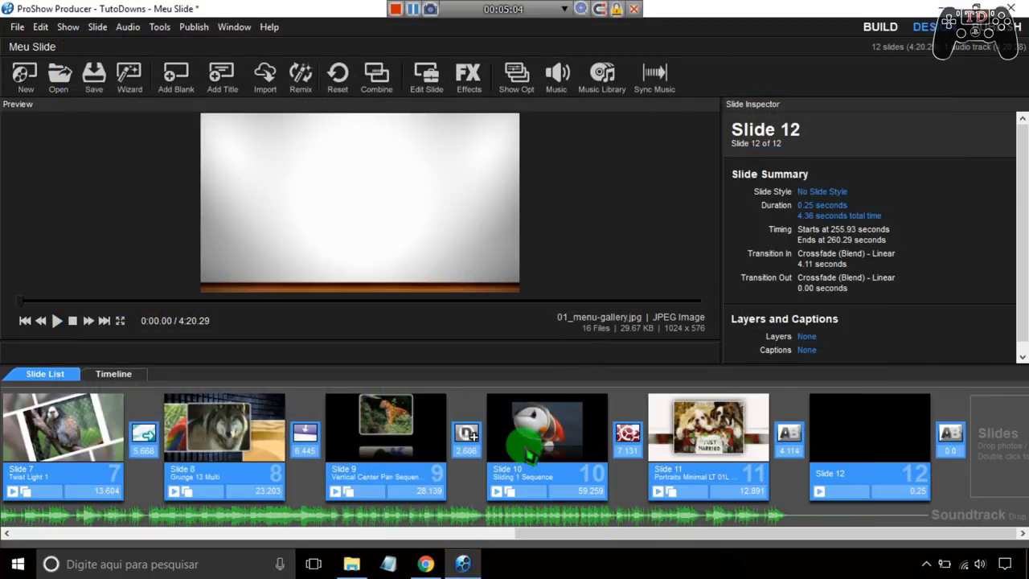
Delete the empty slide 12 at the end of the slide list
click(584, 533)
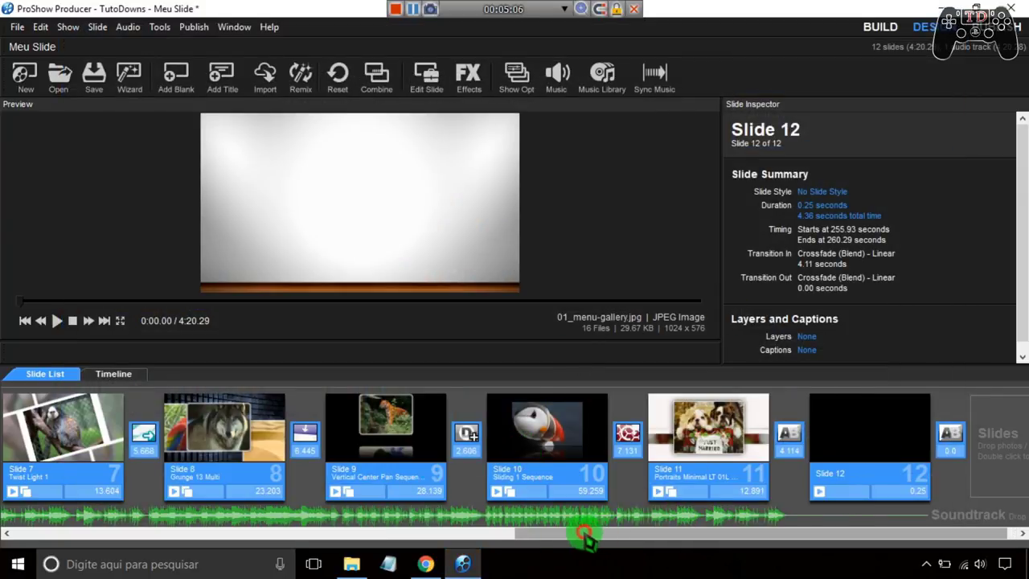
drag(584, 533, 616, 524)
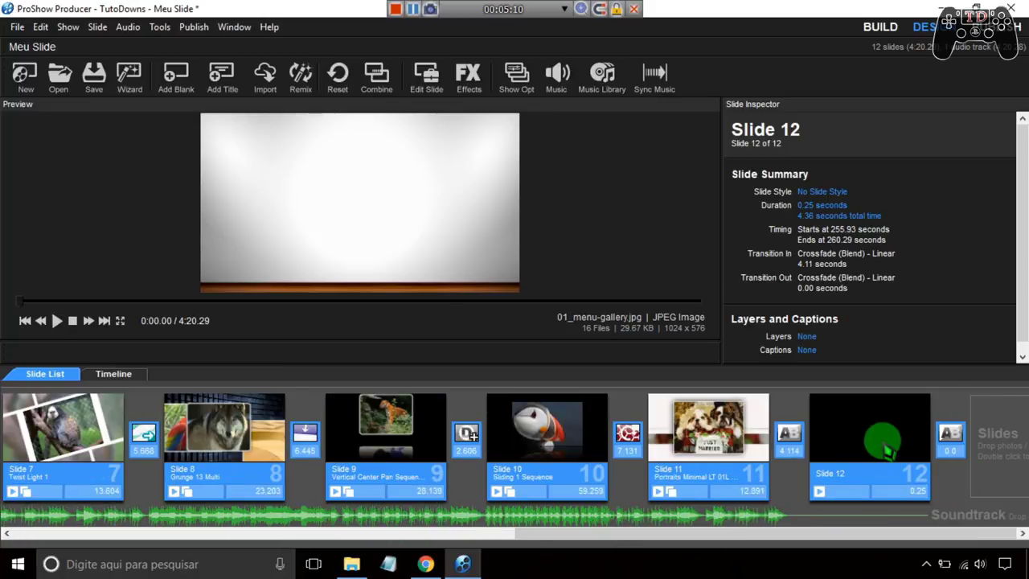
click(882, 440)
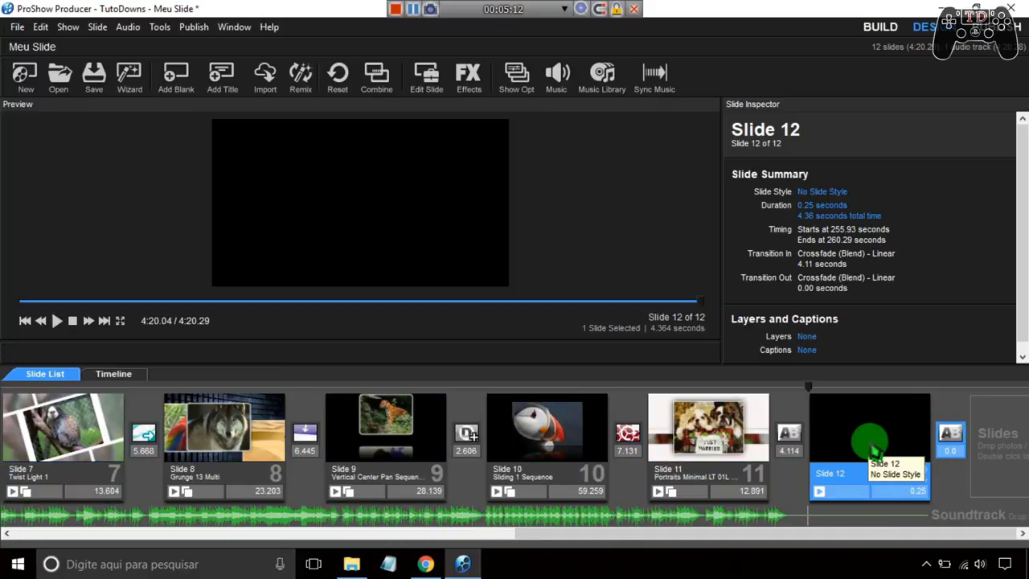
key(Delete)
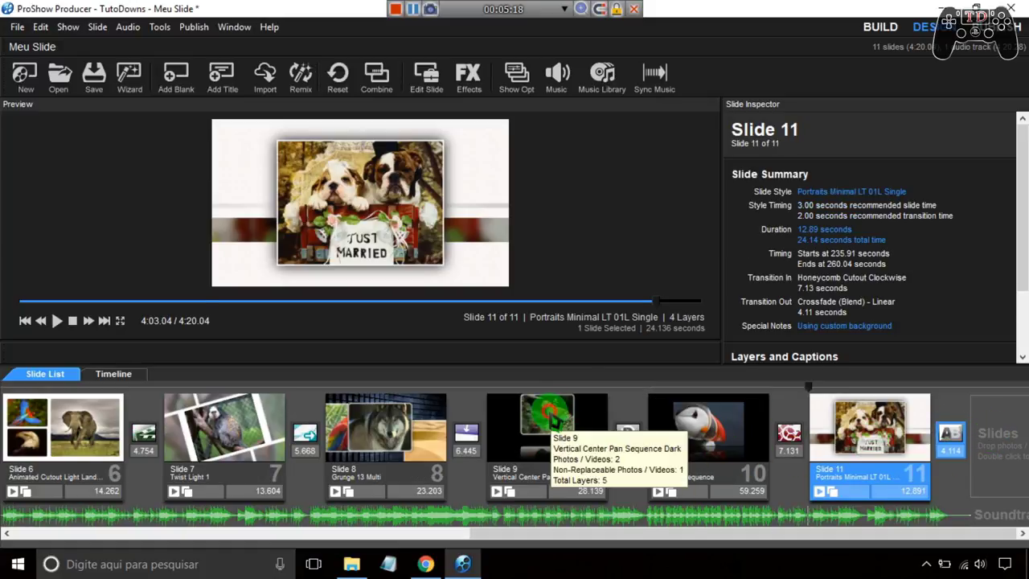
Check how the photos fit the frame in the previews of slides 9 and 5
click(562, 458)
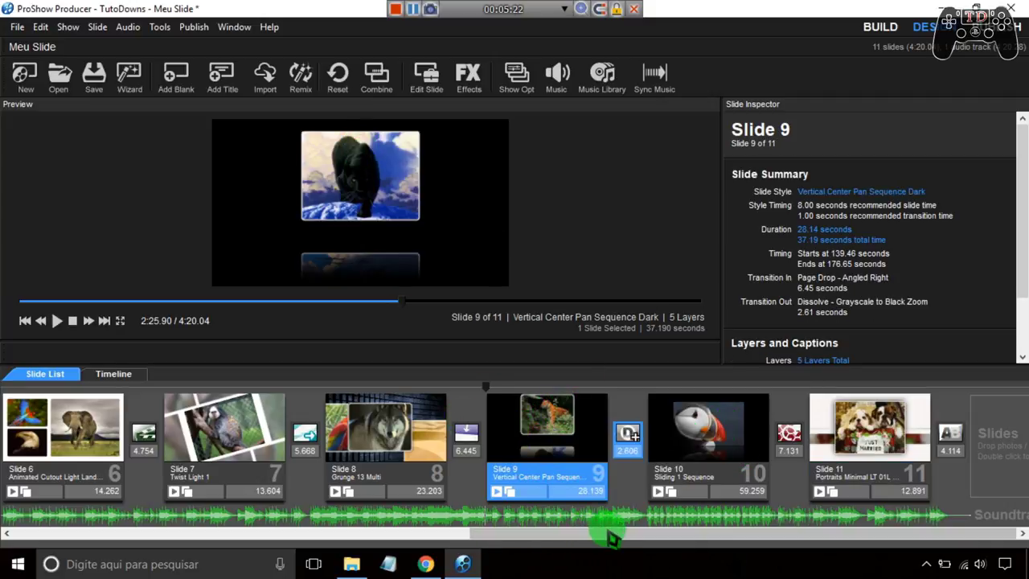
drag(637, 534, 351, 538)
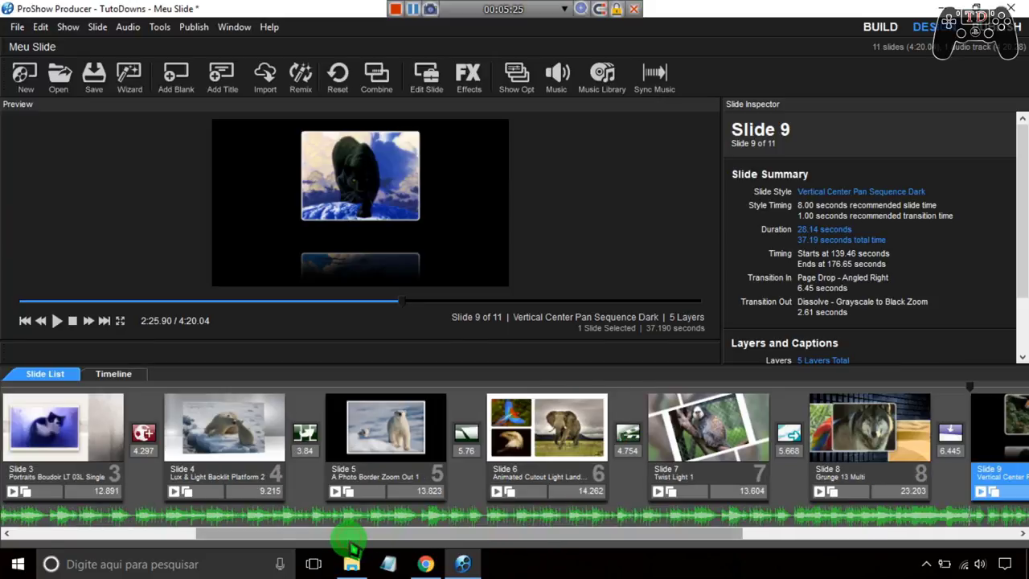
click(390, 438)
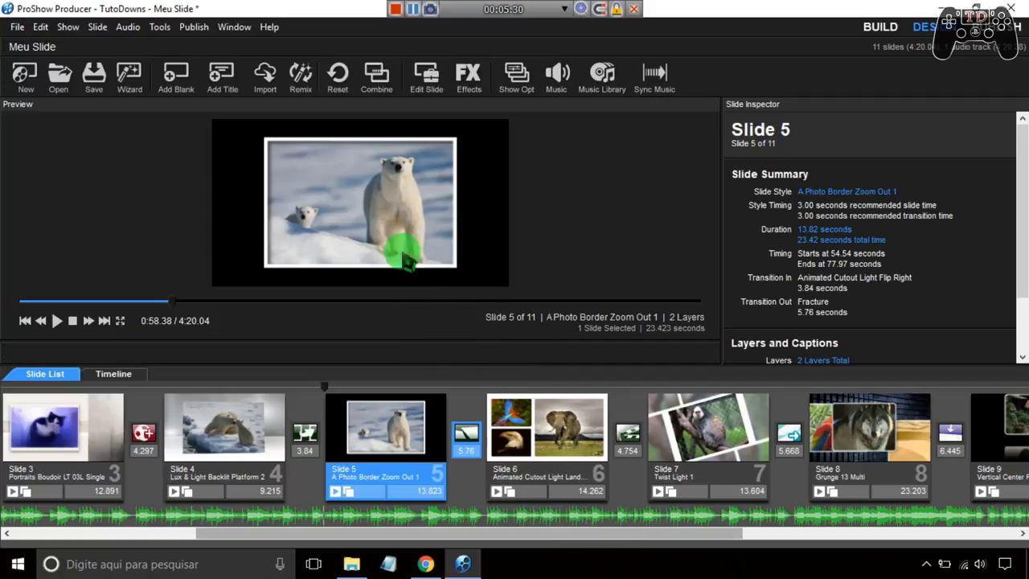
click(390, 212)
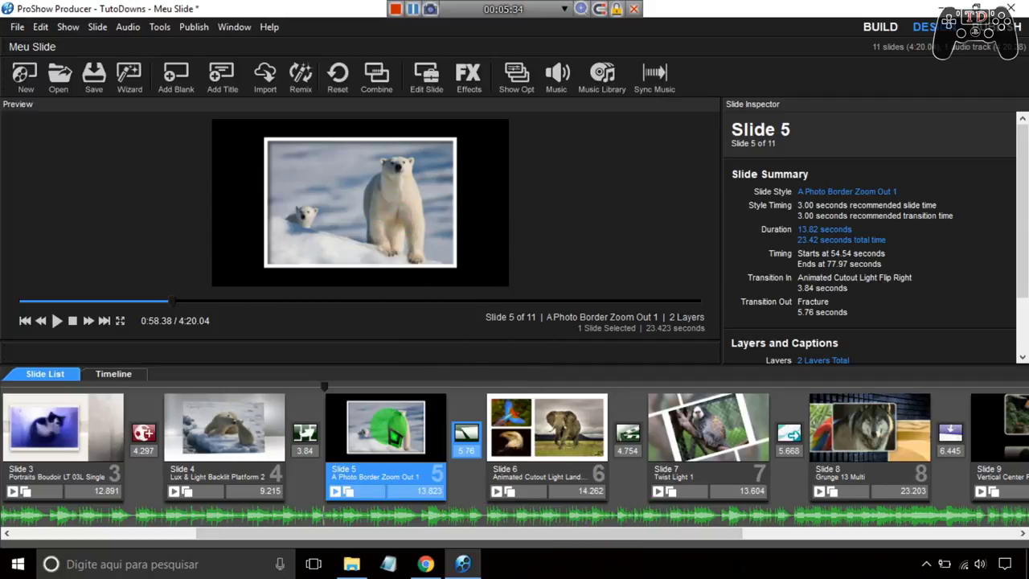
Try Fit to frame scaling on slide 5's Landscape Image layer, set it back to Fill frame and accept the slide options
double_click(378, 432)
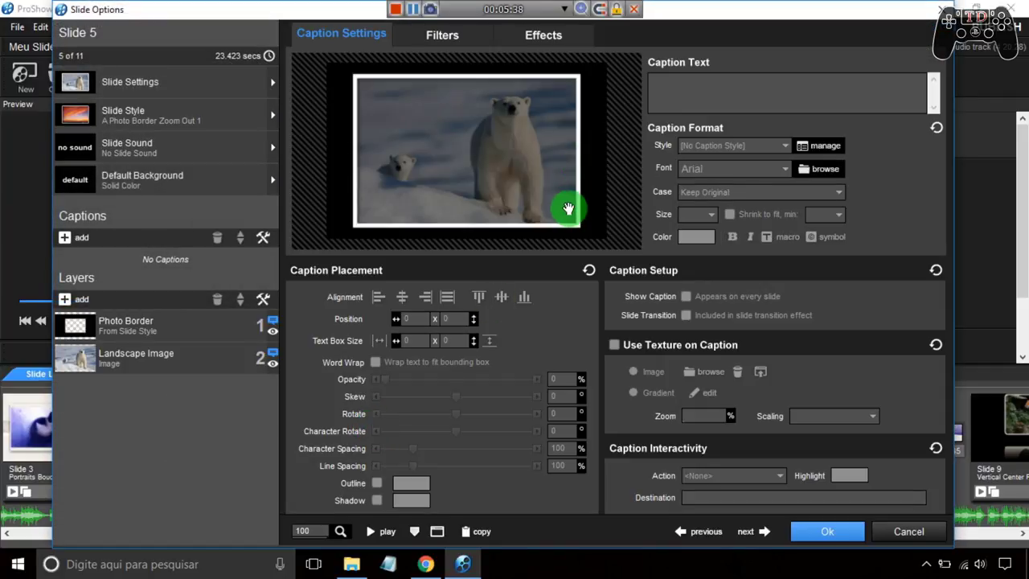
click(149, 362)
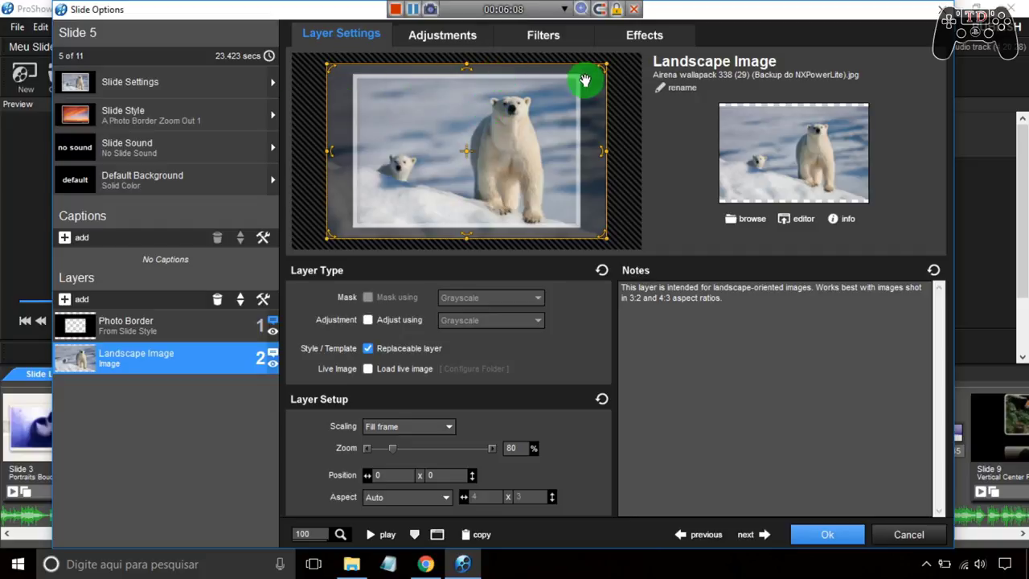
click(383, 427)
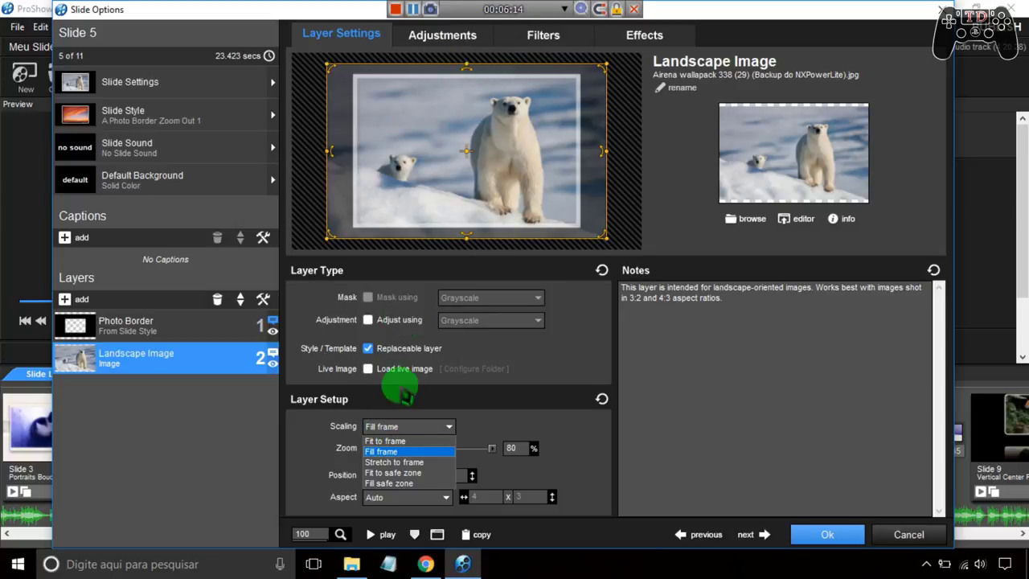
click(391, 452)
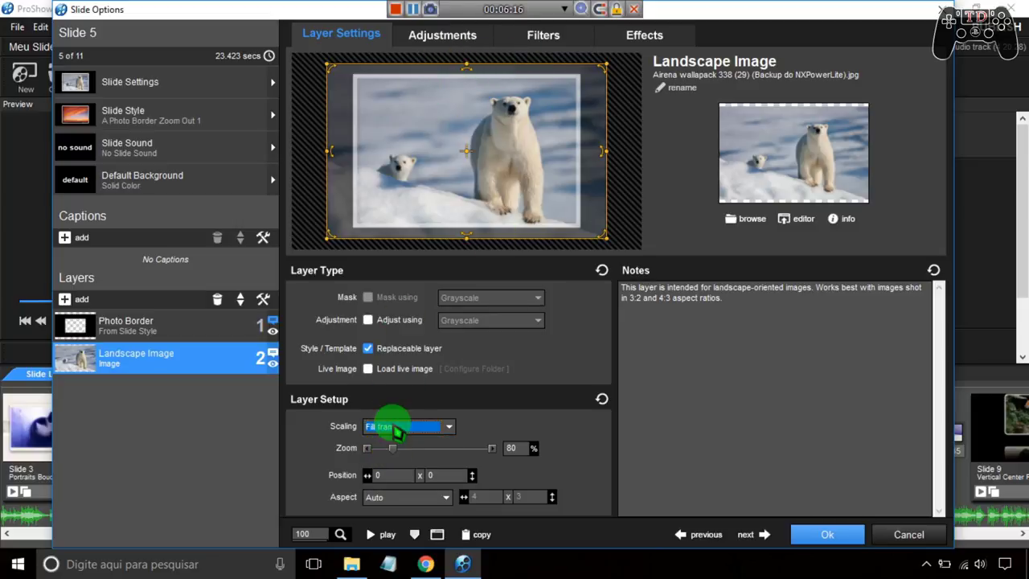
click(394, 427)
click(393, 441)
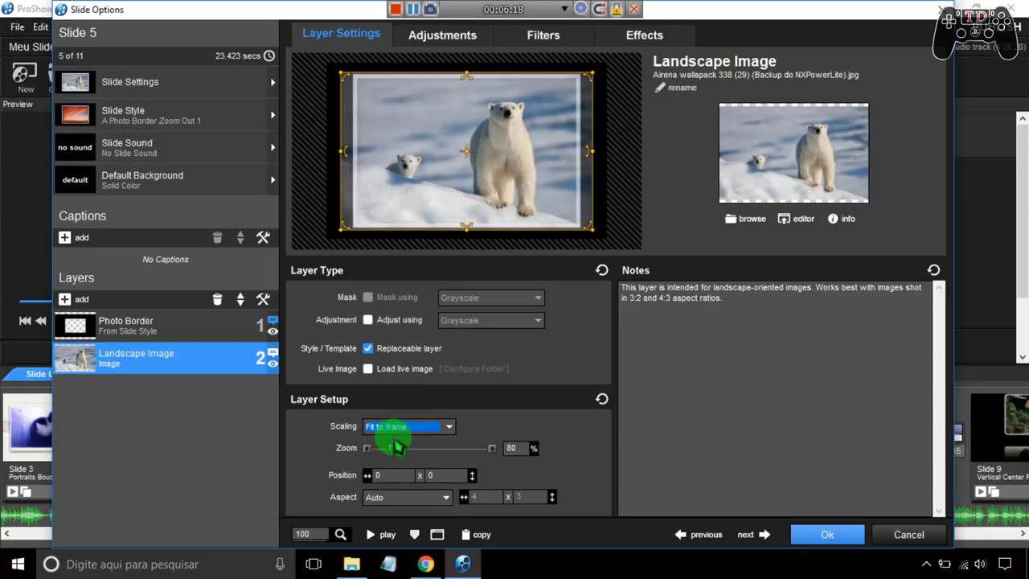
click(407, 426)
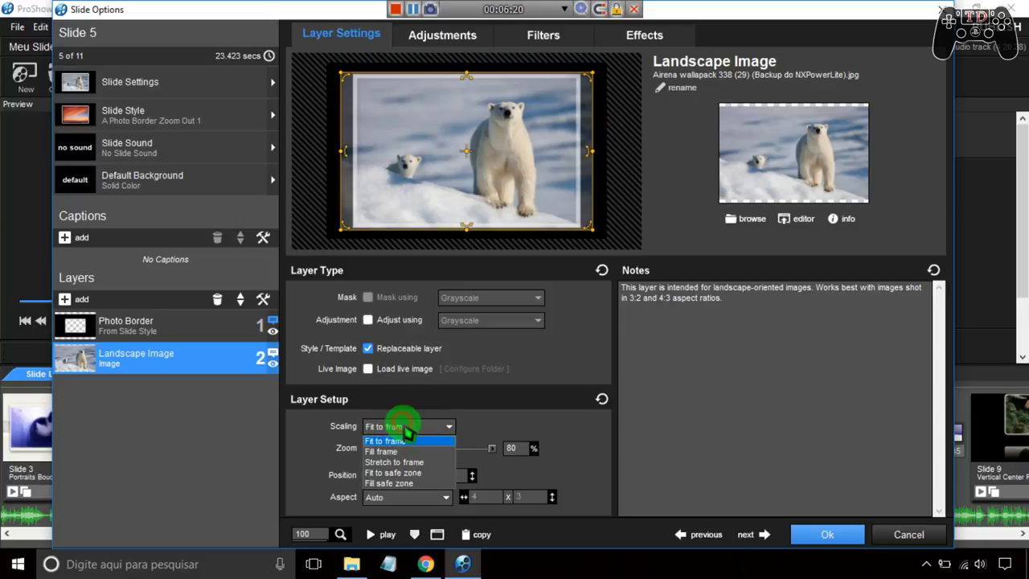
click(402, 452)
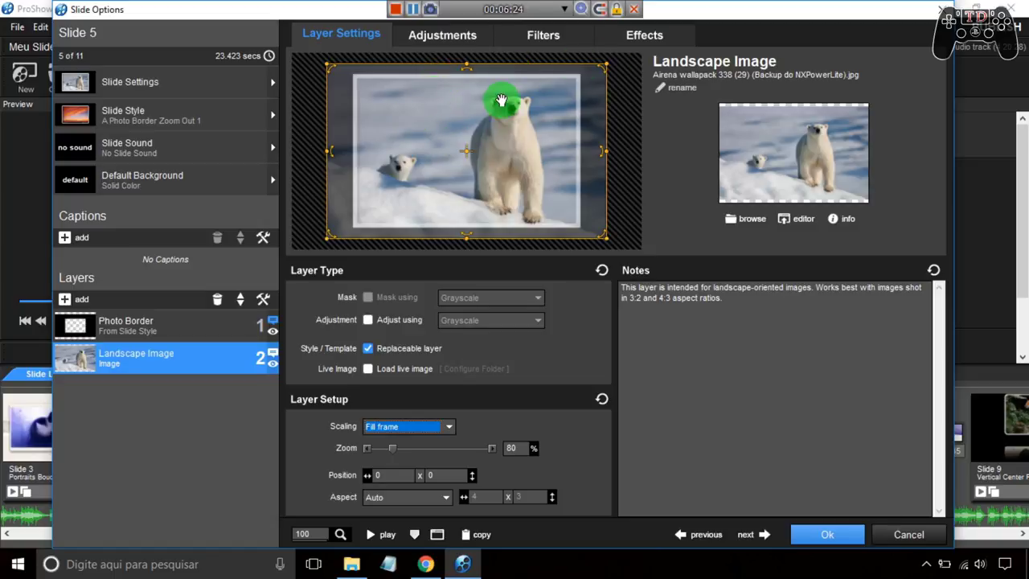
click(842, 537)
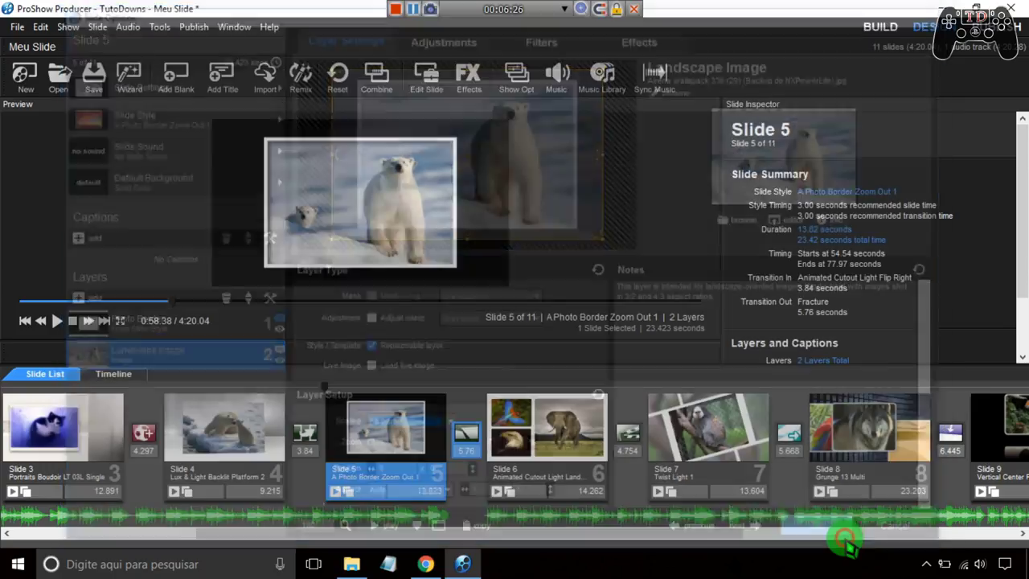
Select all slides in the slide list
click(115, 438)
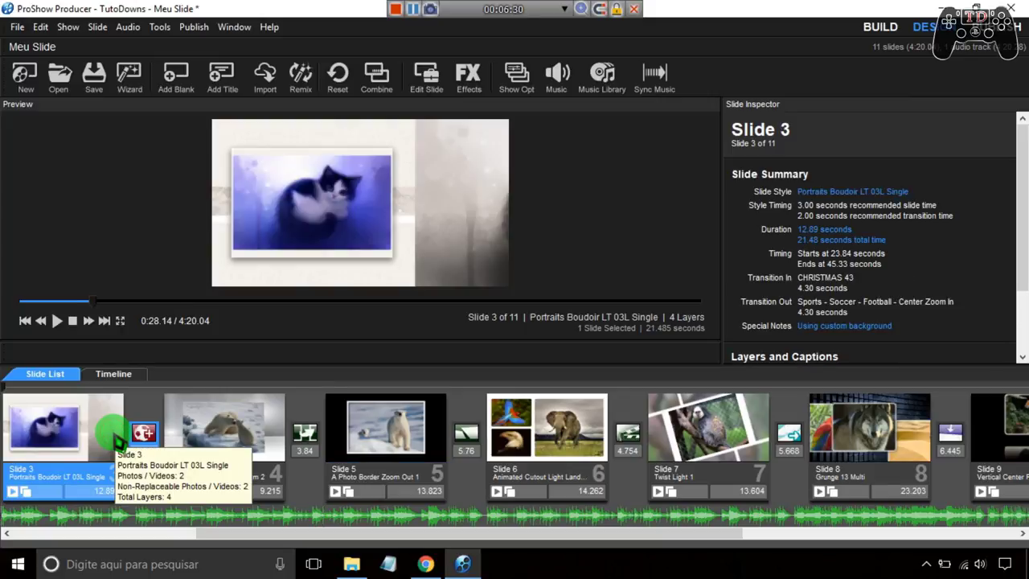
key(ctrl+a)
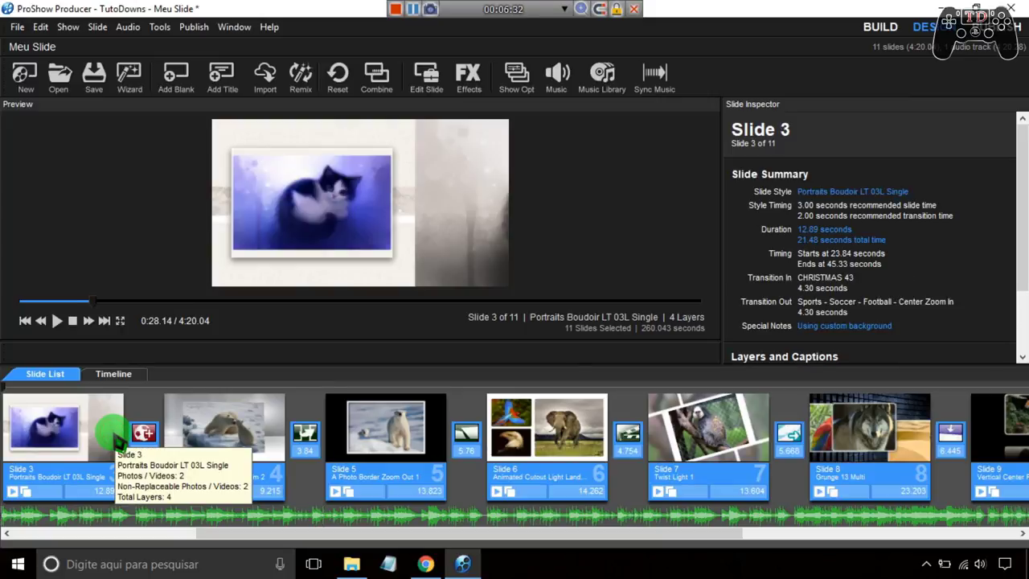
double_click(92, 409)
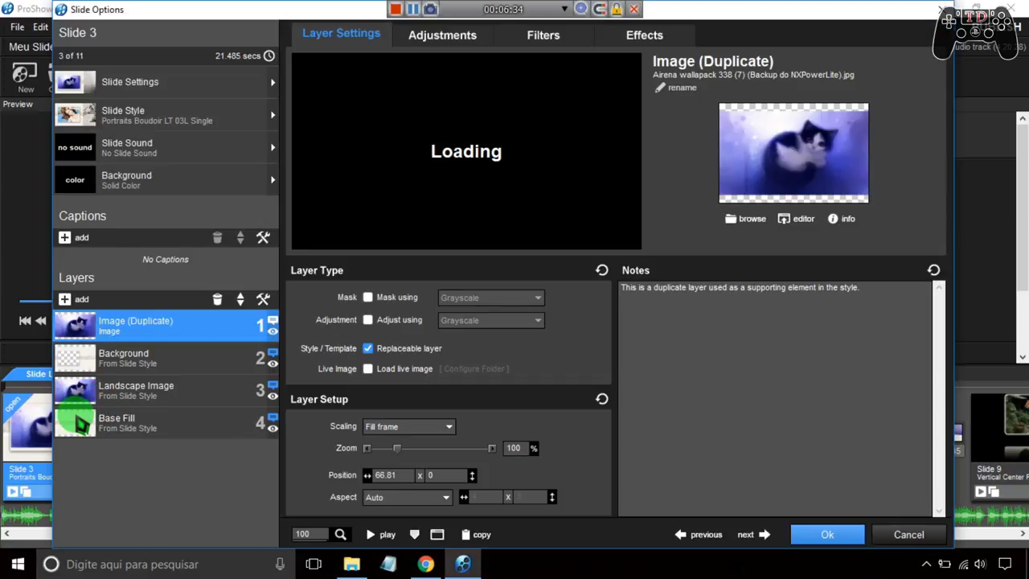
click(940, 9)
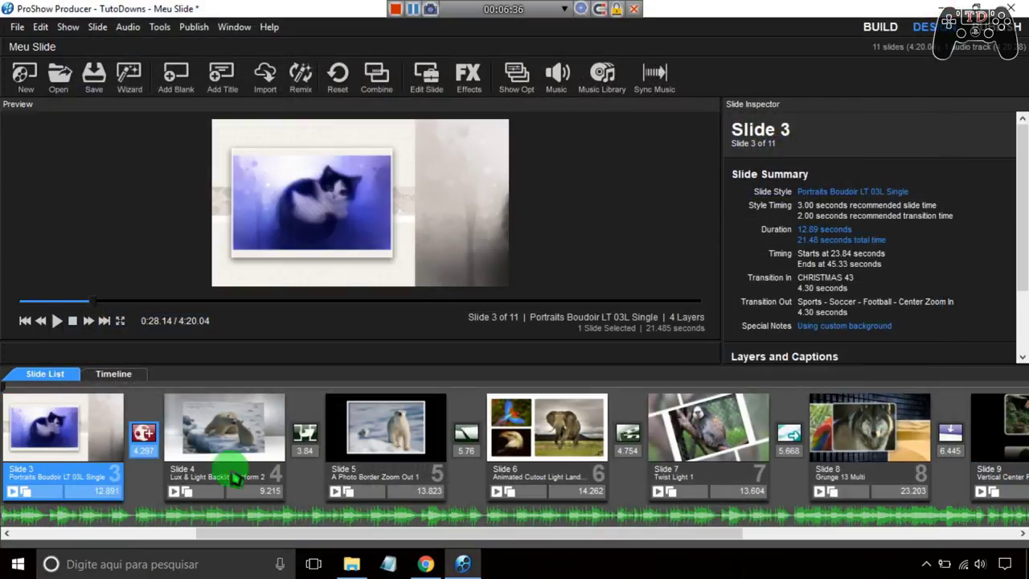
key(ctrl+a)
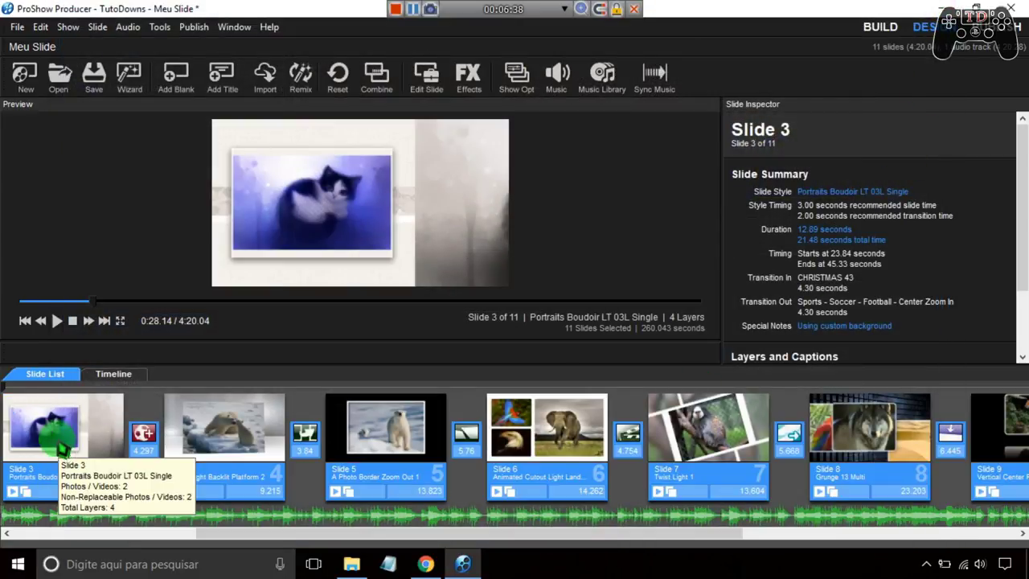
Review the slideshow's title in the Show Settings and close the show options
click(69, 29)
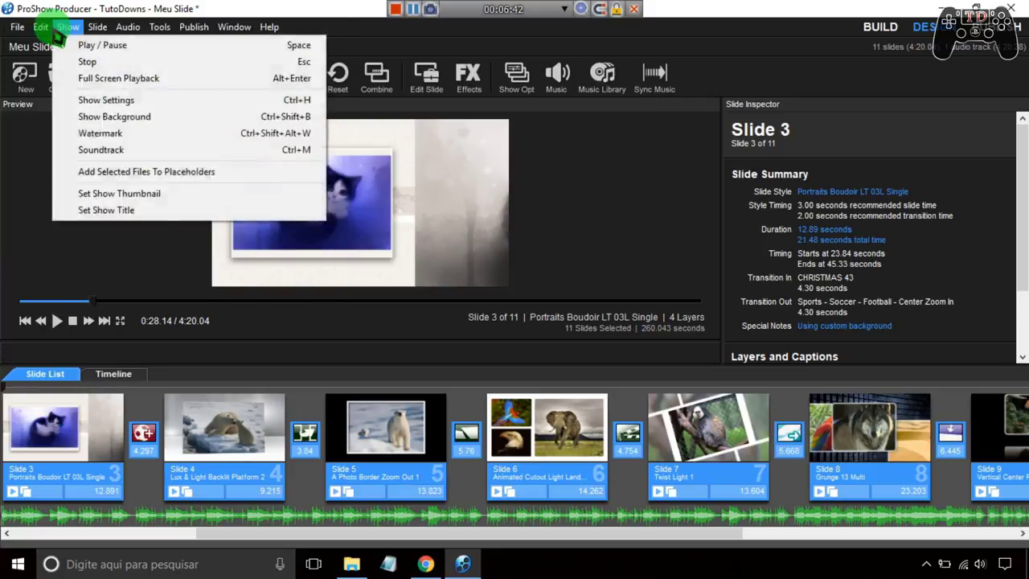
click(137, 101)
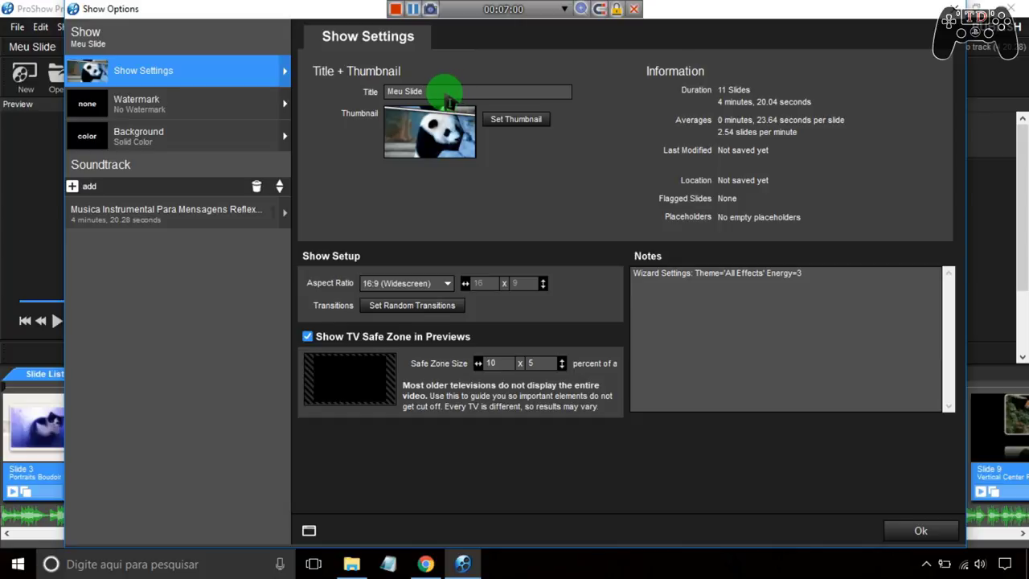
drag(446, 98, 357, 95)
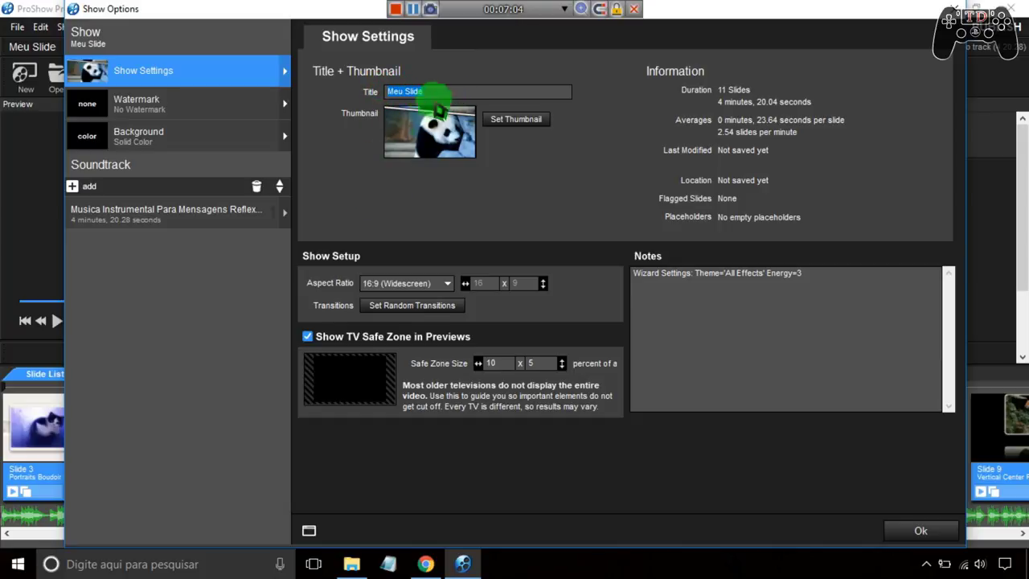
click(922, 534)
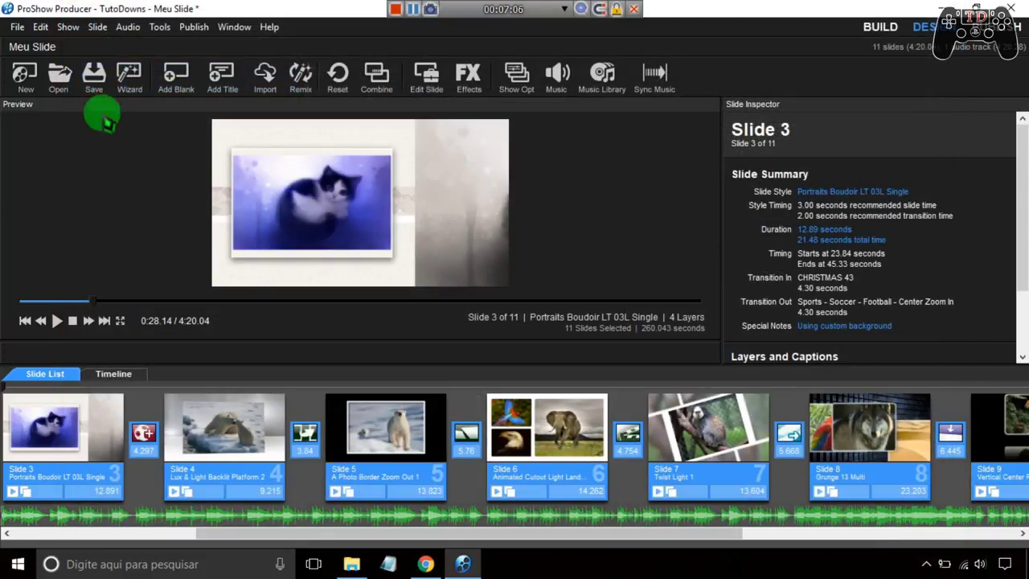
Apply a Scale Slide option to all the selected slides
click(94, 29)
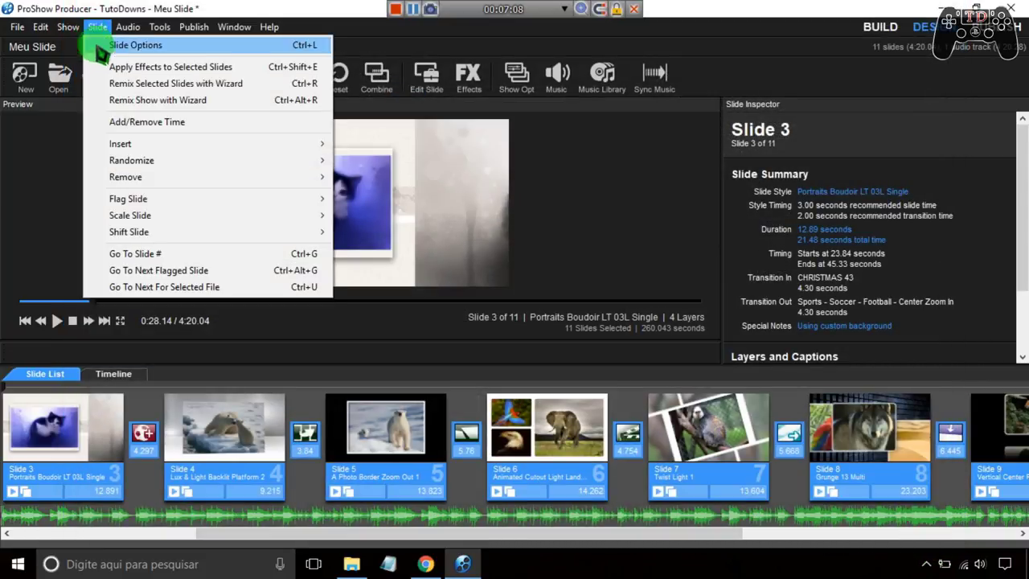
mouse_move(120, 218)
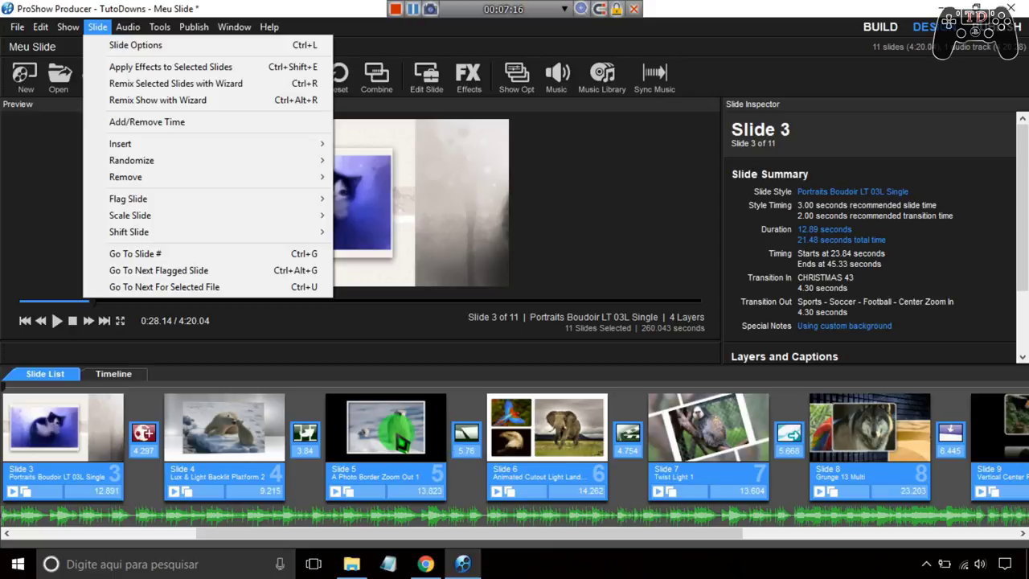
click(94, 27)
click(96, 27)
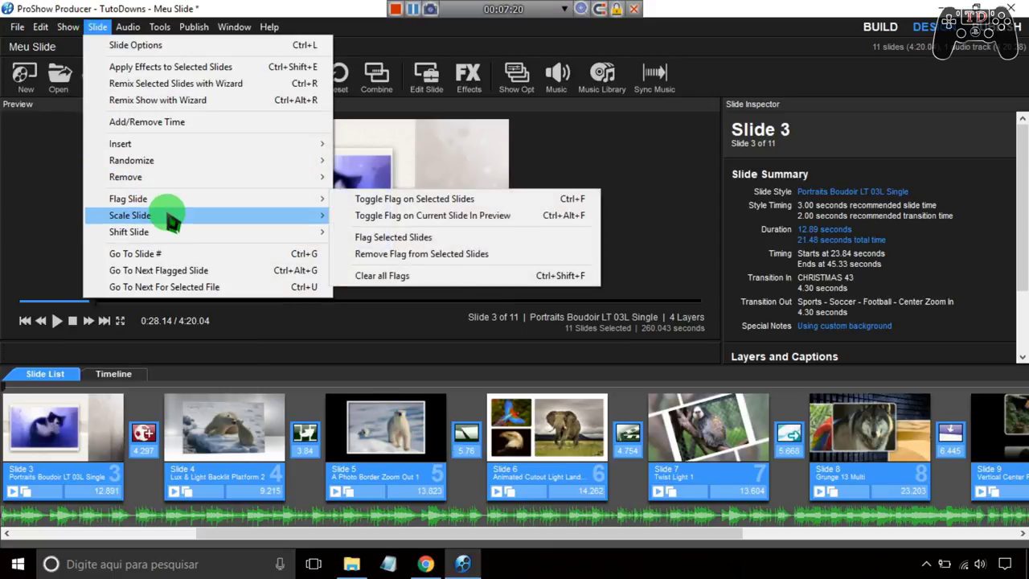
mouse_move(169, 218)
click(386, 233)
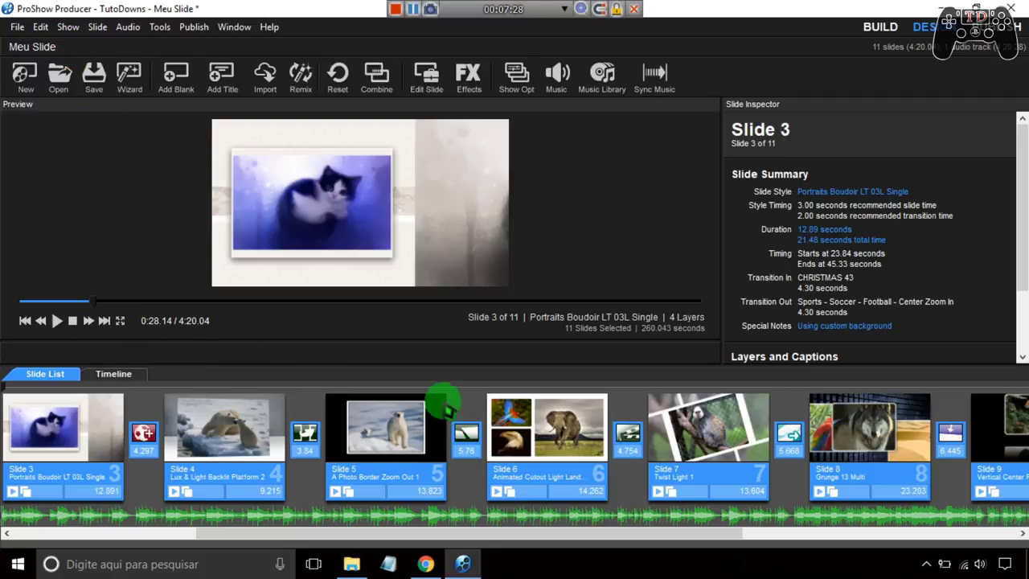
click(69, 27)
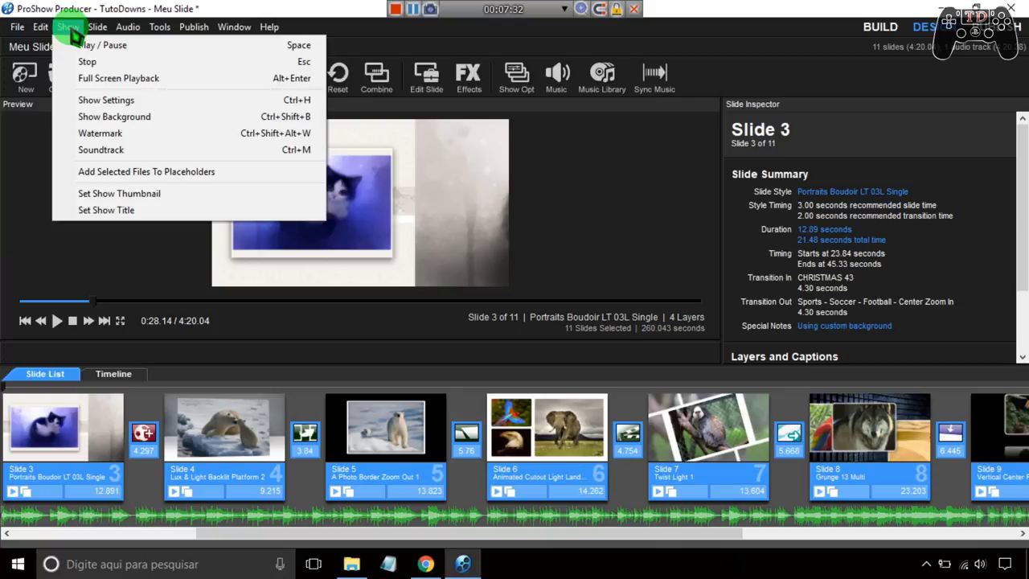
click(110, 139)
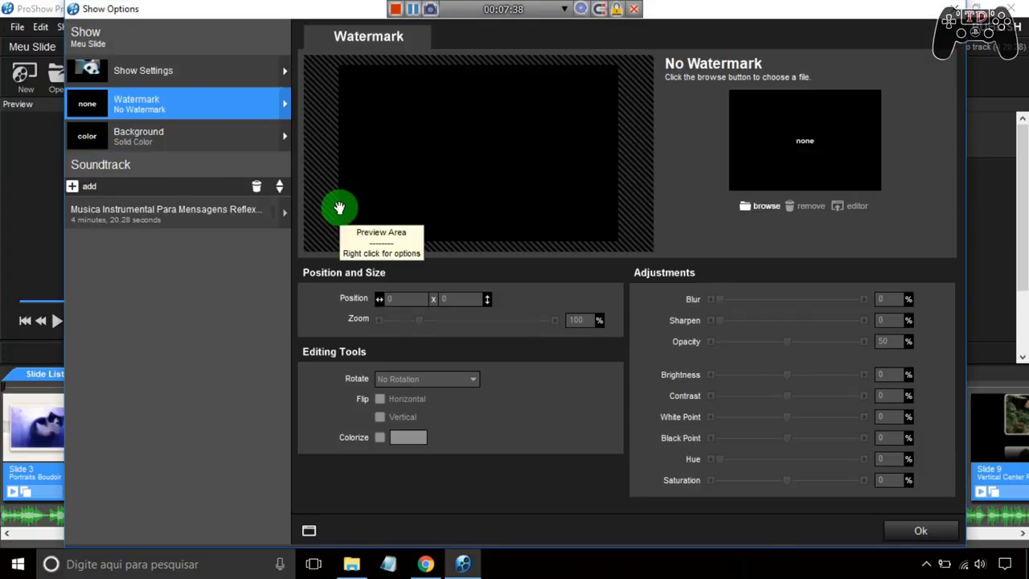
click(764, 208)
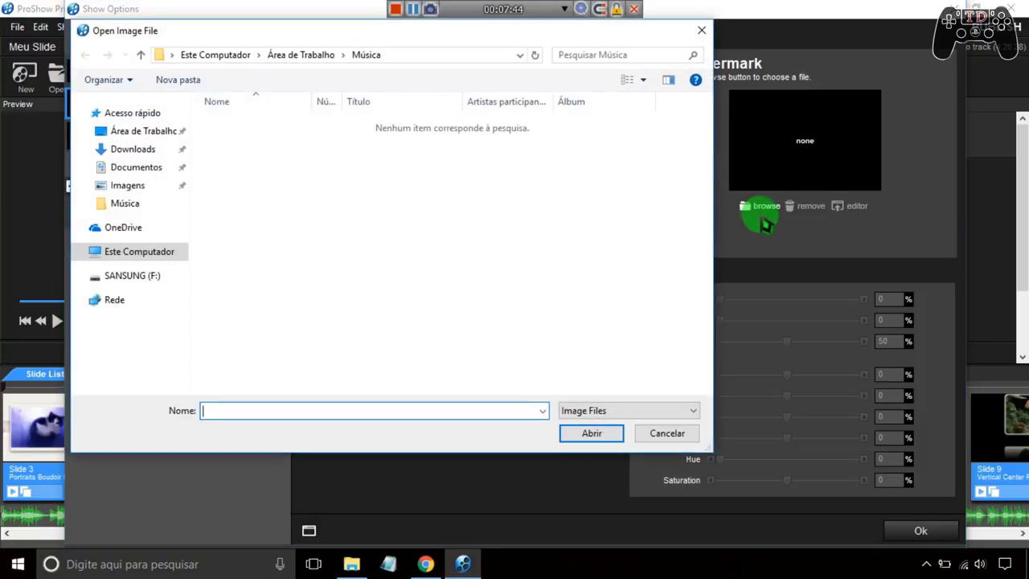
click(701, 31)
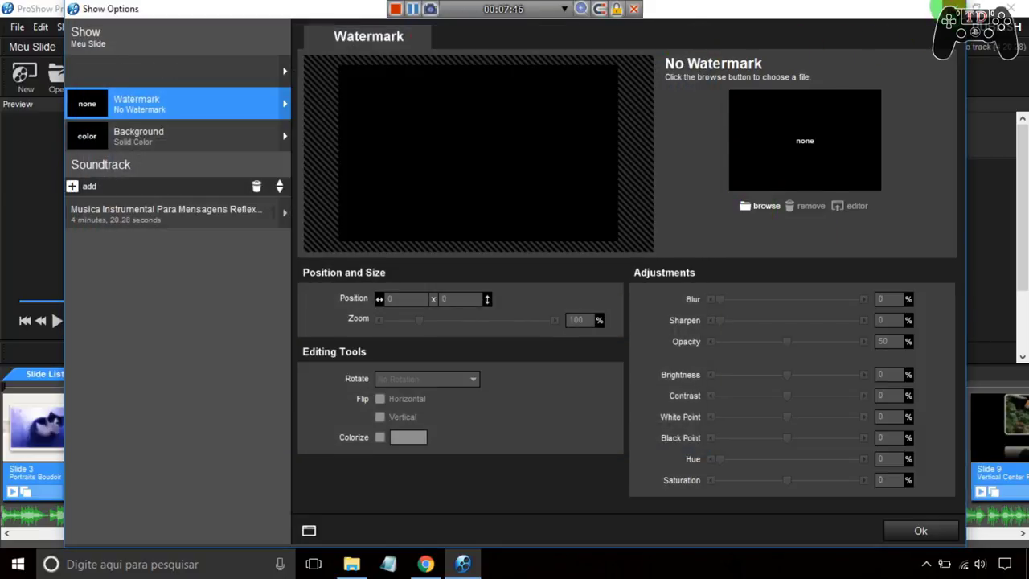
click(879, 64)
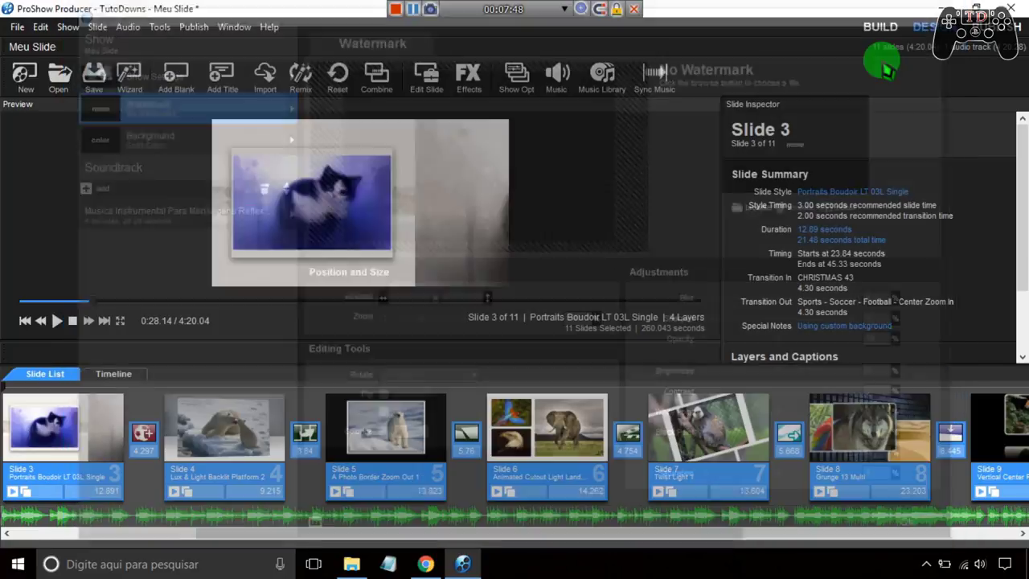
Add TutoDowns (LOGO) (redimensionado).png from the desktop's Logo folder as the show's watermark
click(98, 26)
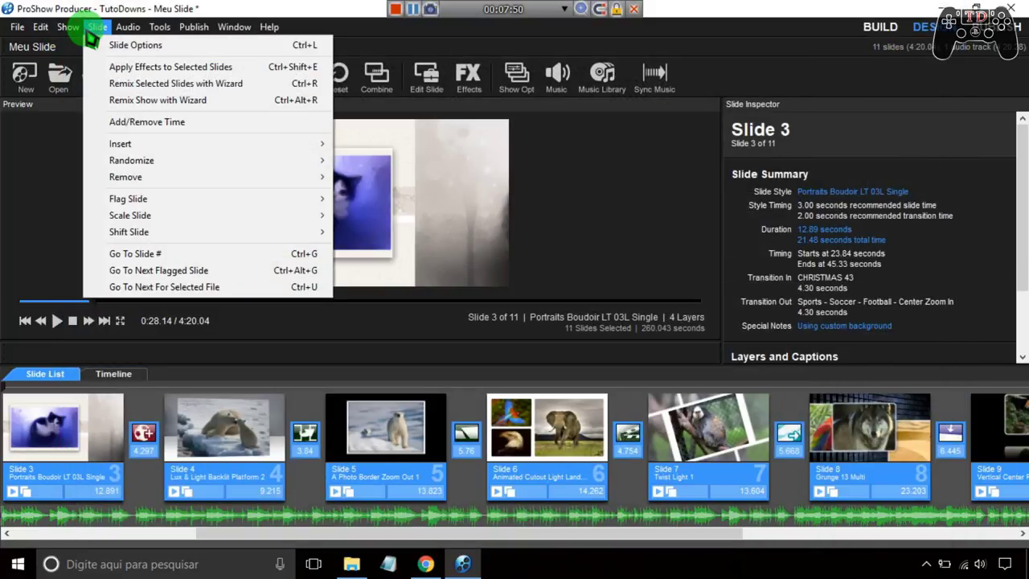
mouse_move(77, 30)
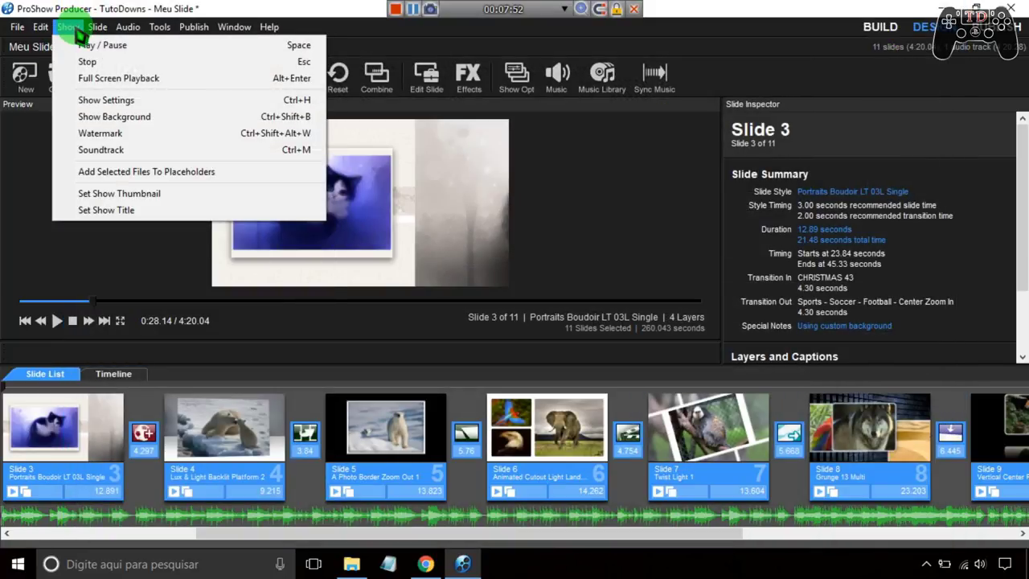
click(93, 133)
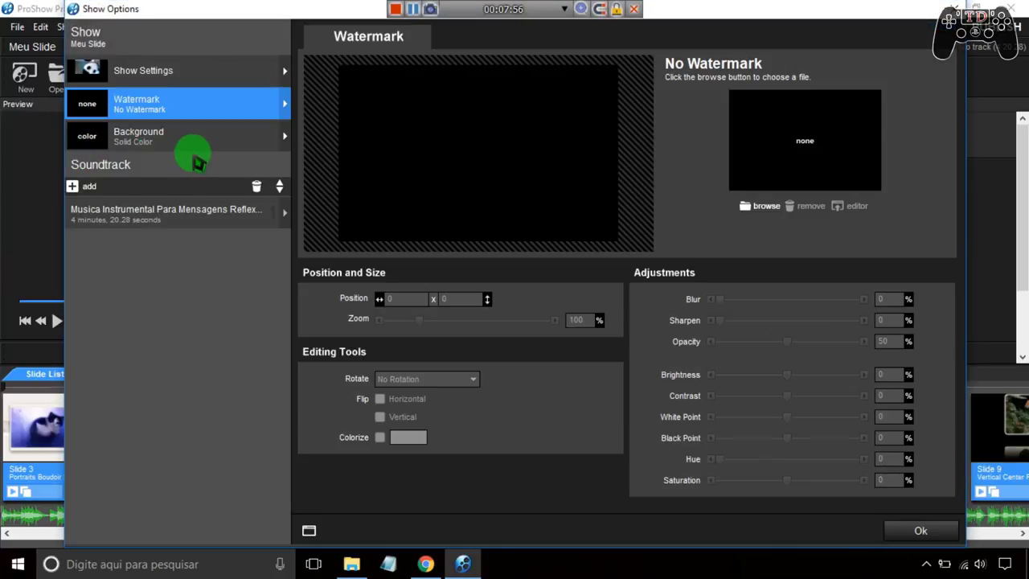
click(774, 210)
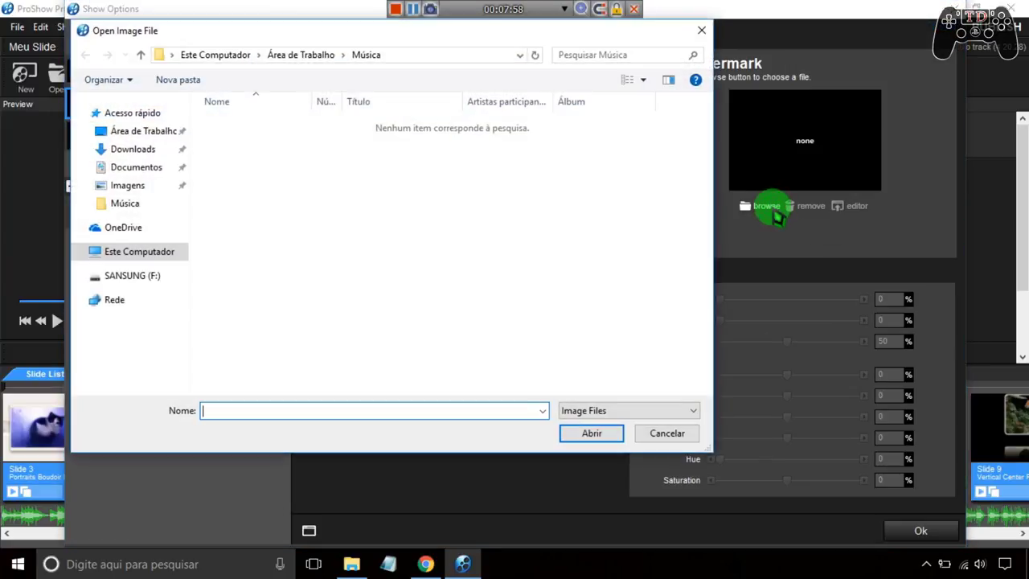
click(138, 133)
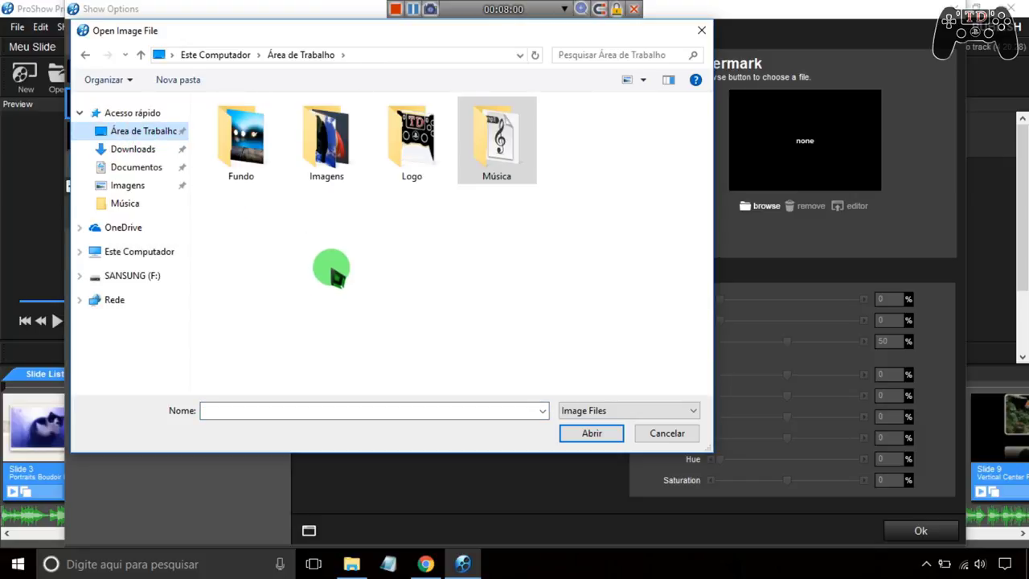
double_click(412, 140)
double_click(240, 164)
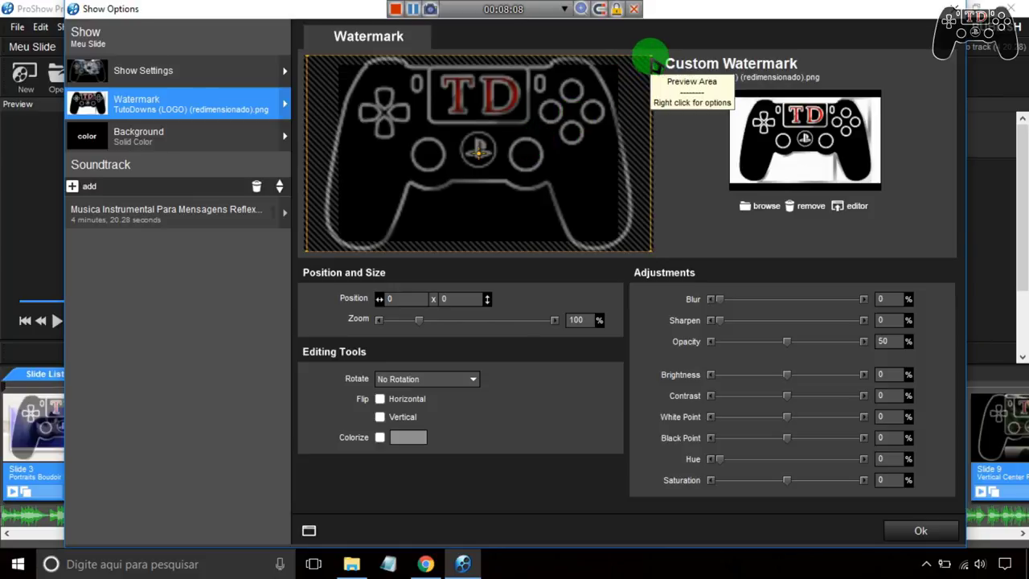
Shrink the watermark logo to about 16% zoom and set its opacity to 100%
drag(635, 63, 542, 101)
drag(490, 198, 554, 159)
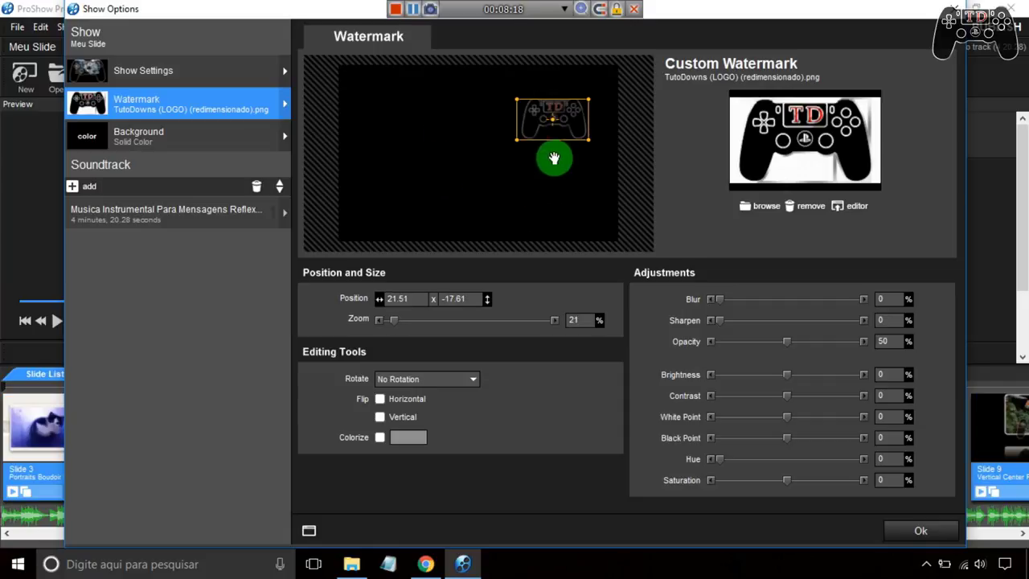
click(585, 139)
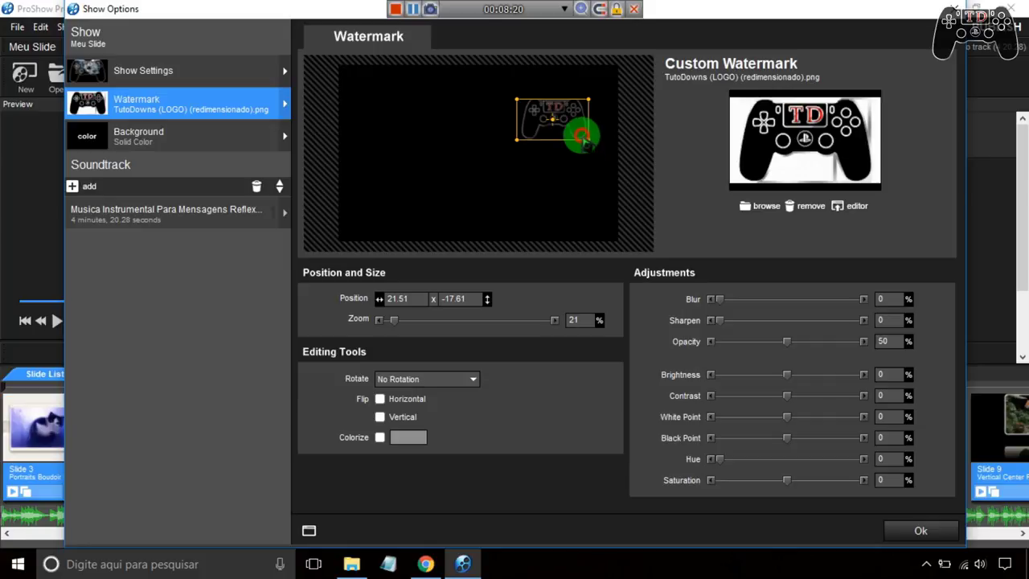
drag(584, 140, 588, 149)
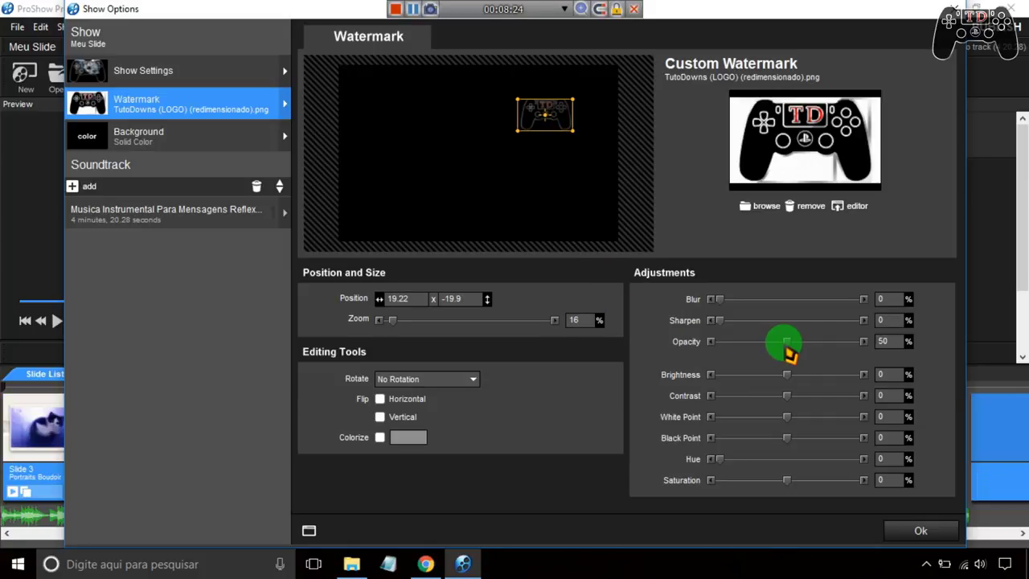
drag(788, 347, 877, 346)
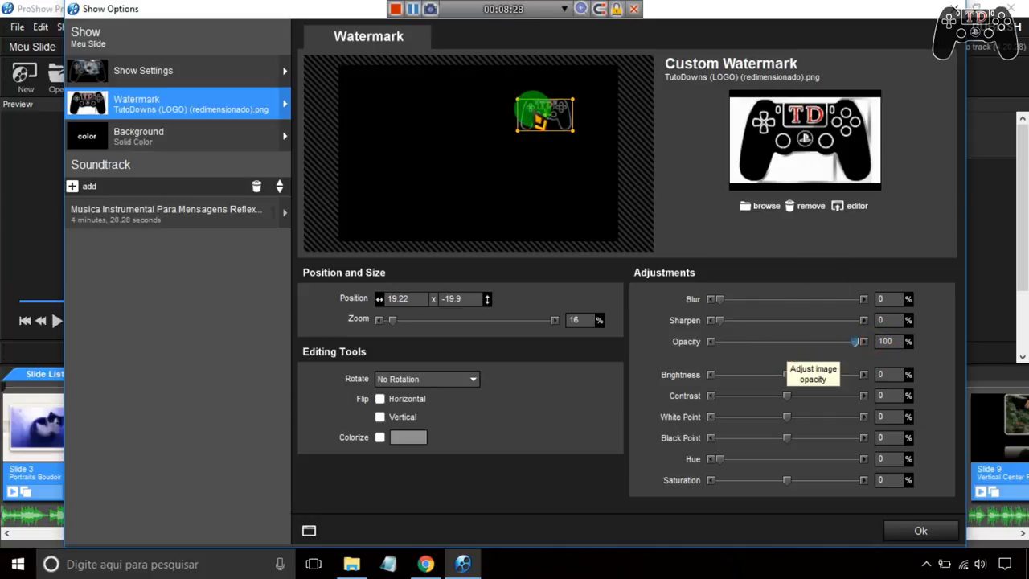
Place the watermark in the frame's upper-right corner at about 39.7 x -39.8 and accept the show options
click(527, 114)
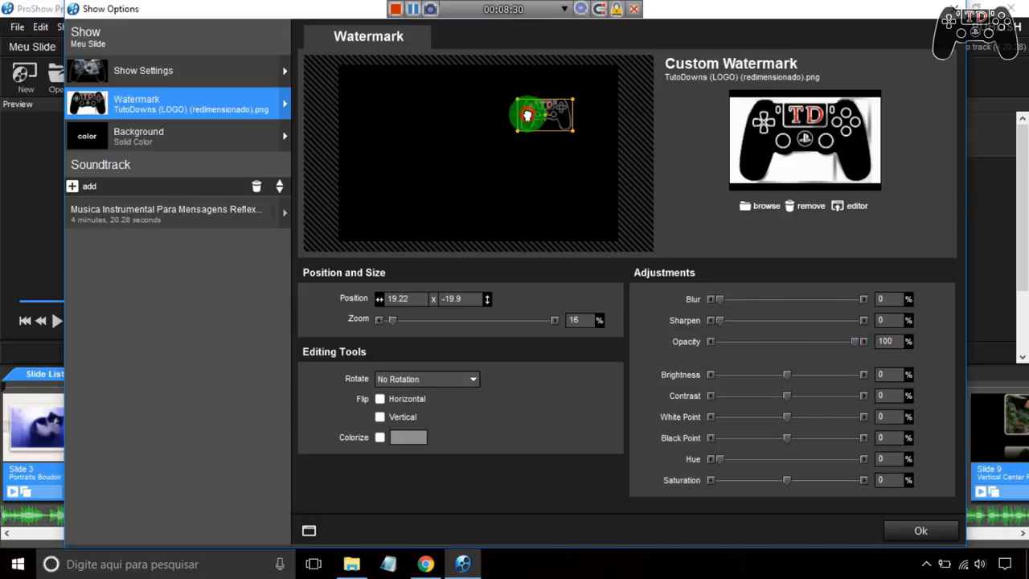
drag(554, 112, 599, 77)
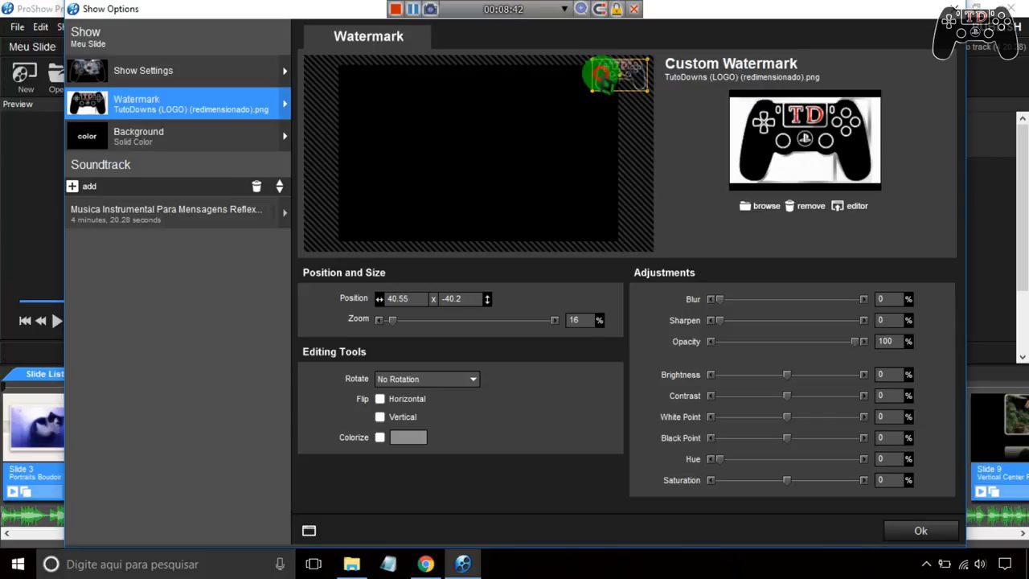
drag(603, 77, 600, 77)
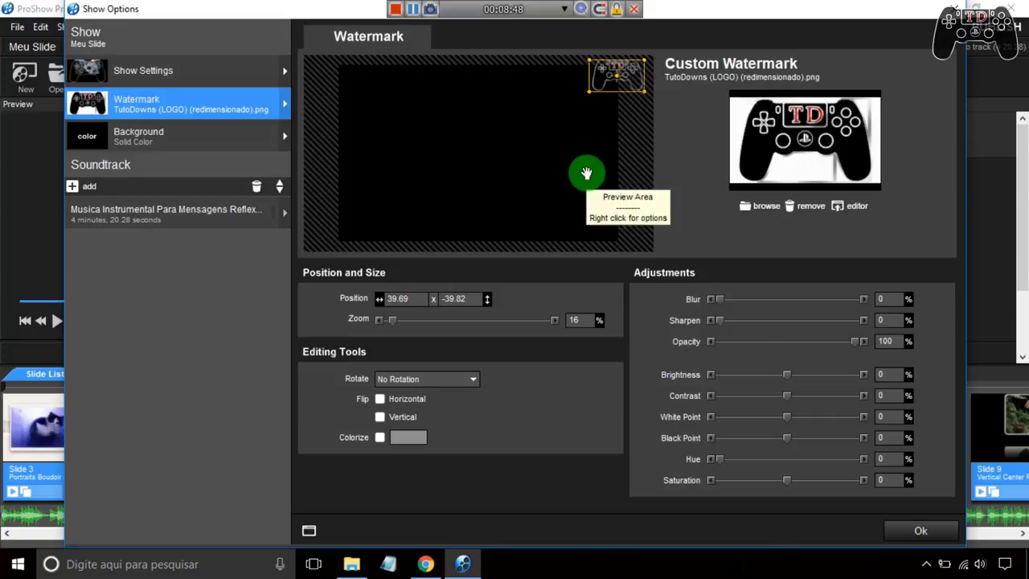
click(918, 532)
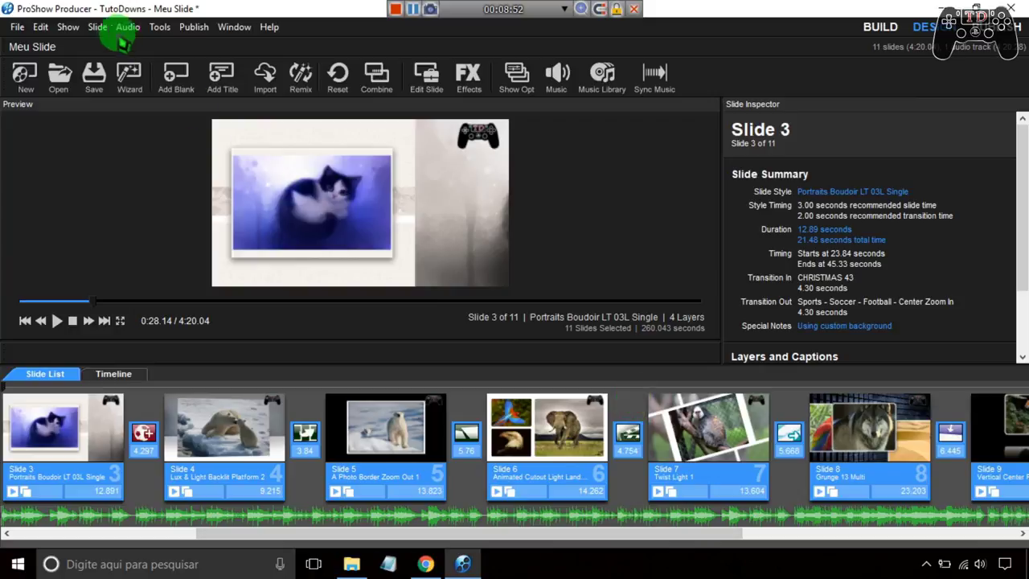
Review the show's watermark settings and close the show options
click(98, 26)
mouse_move(70, 32)
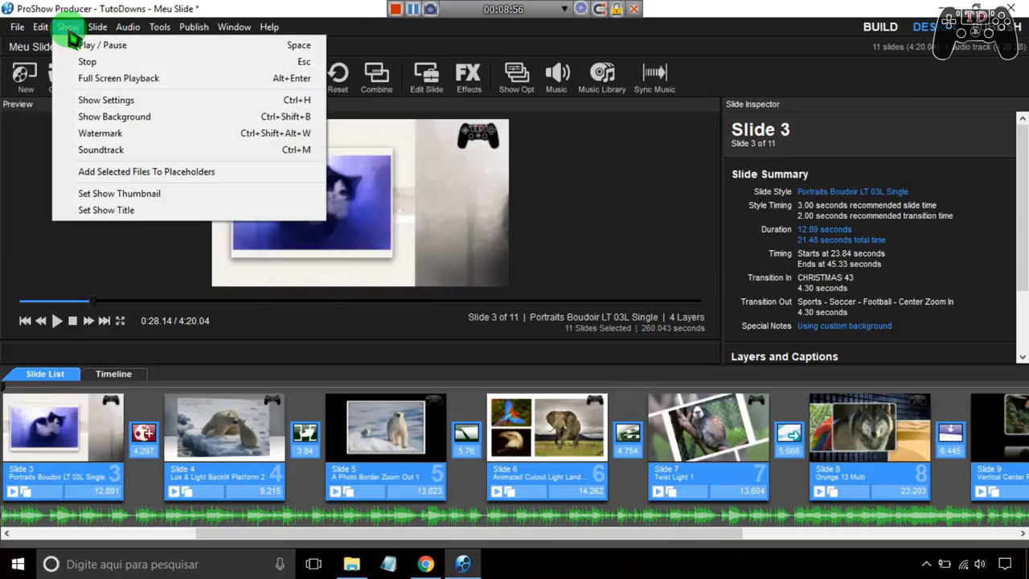
click(96, 136)
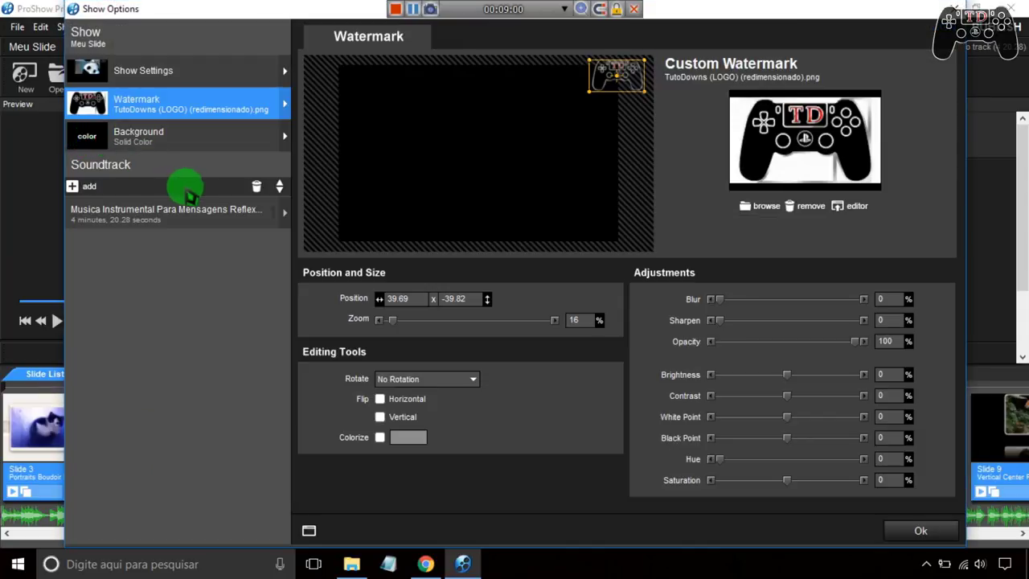
click(952, 9)
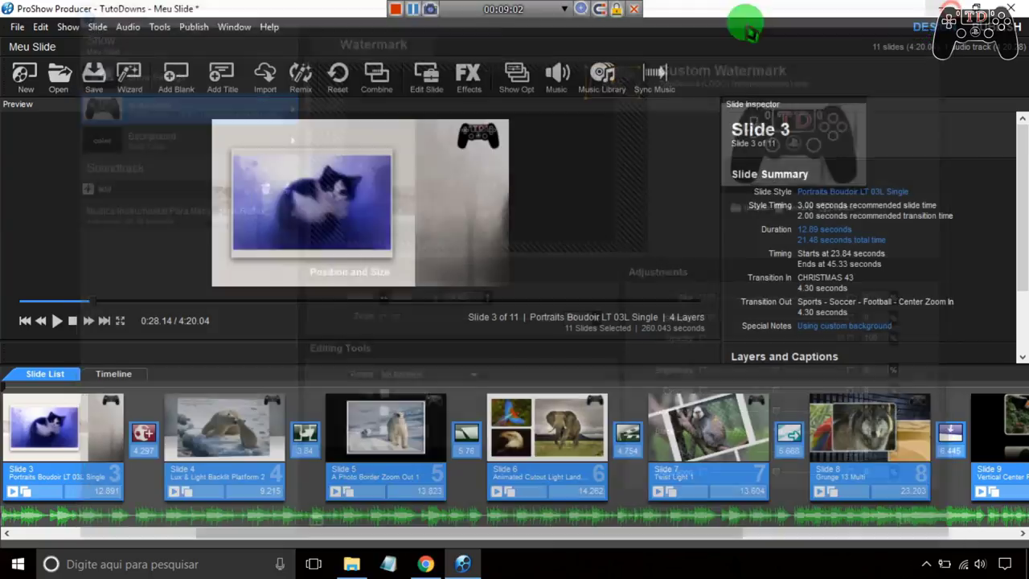
Set the show background to the image bokeh-photo_072058765_199.jpg from the desktop's Fundo folder
click(69, 29)
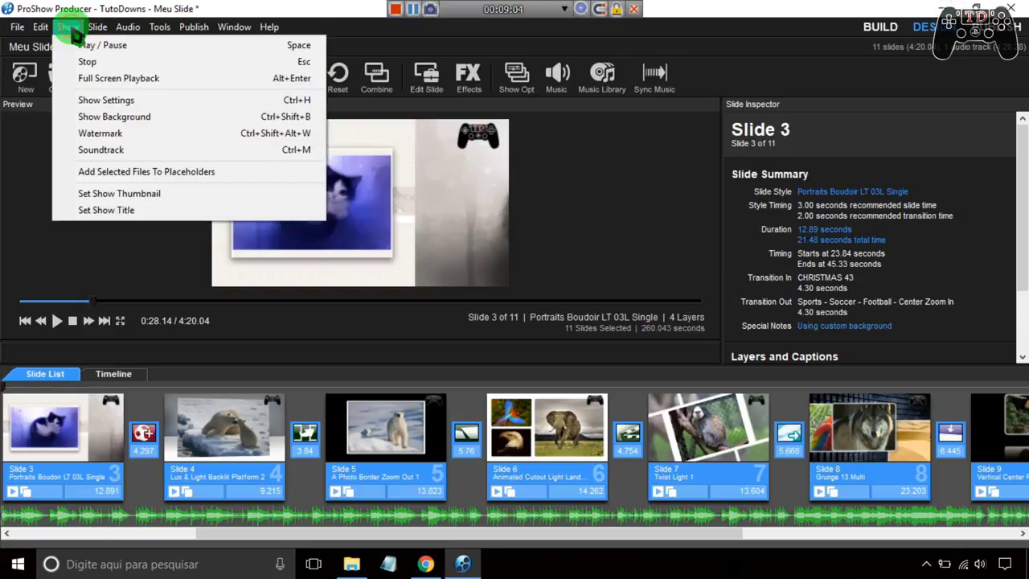
click(86, 119)
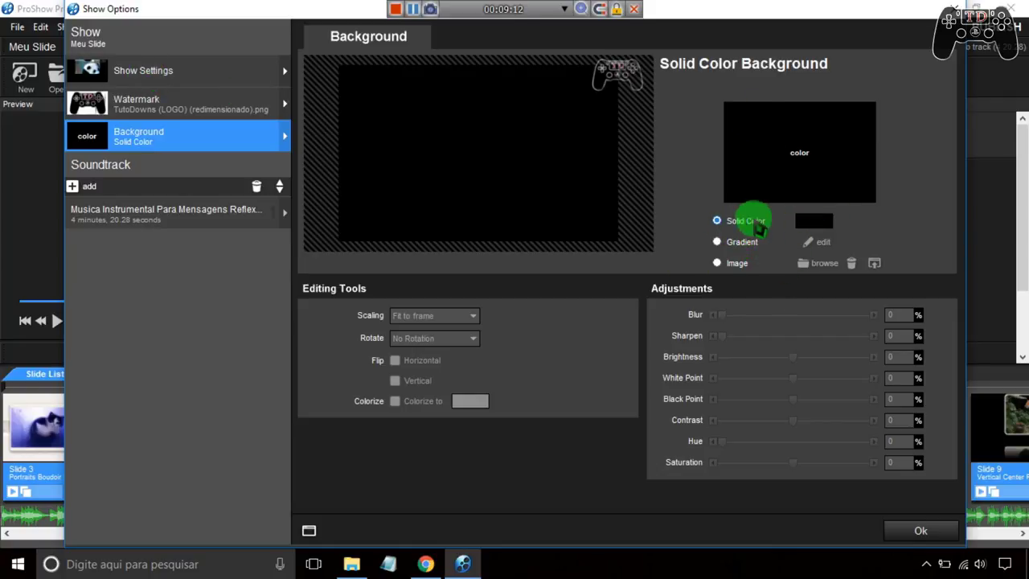
click(716, 264)
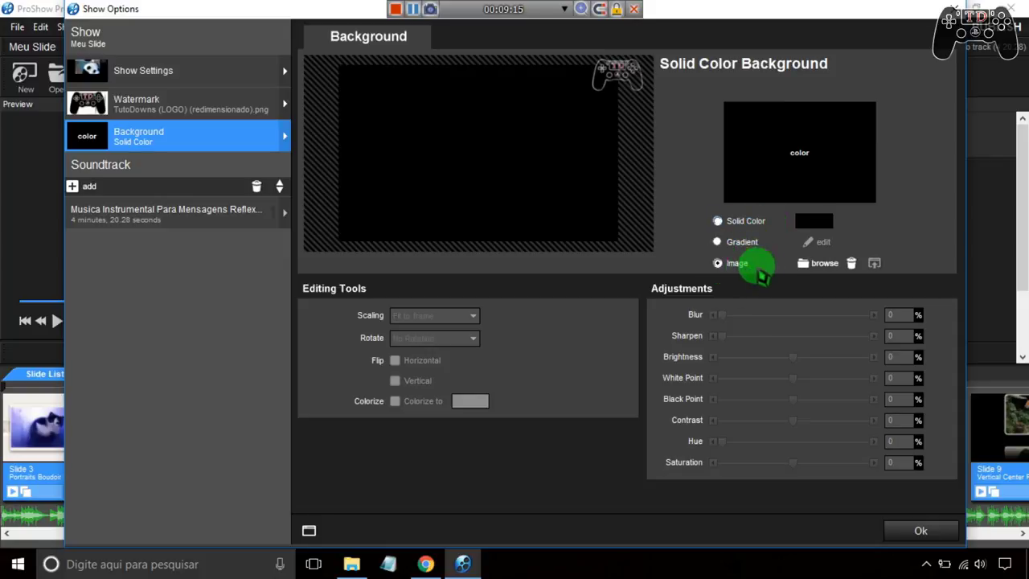
click(818, 266)
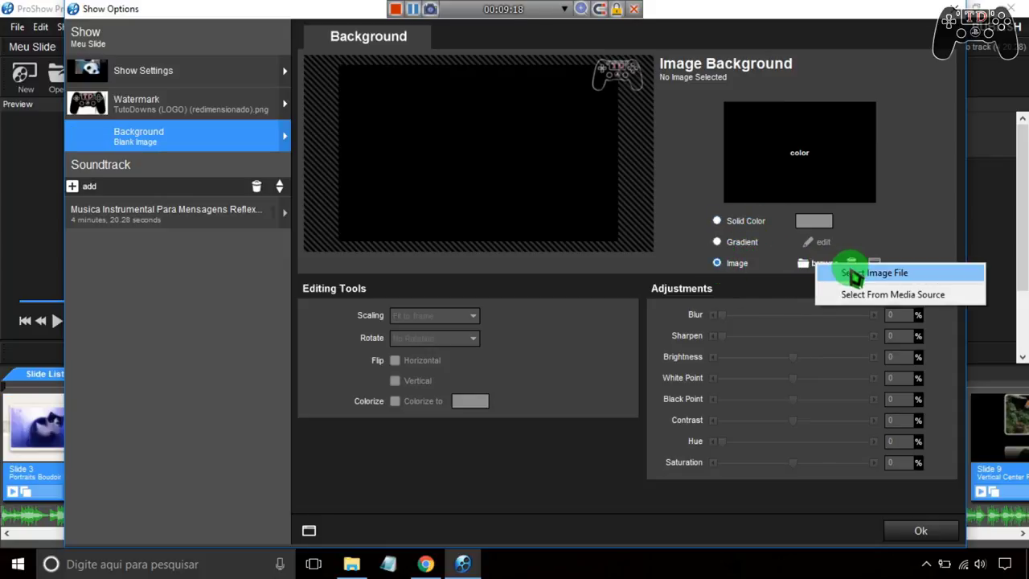
click(854, 274)
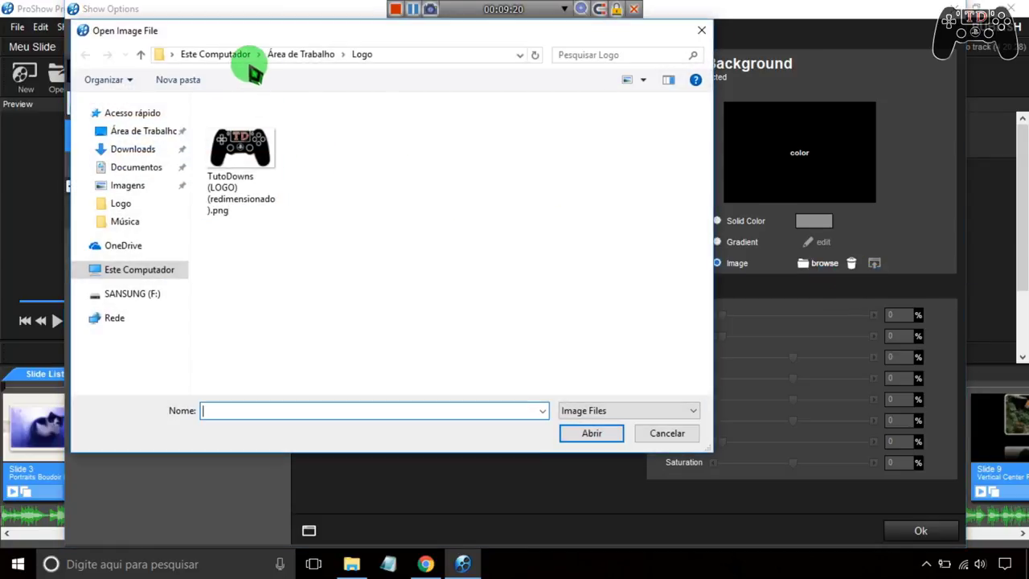
click(281, 56)
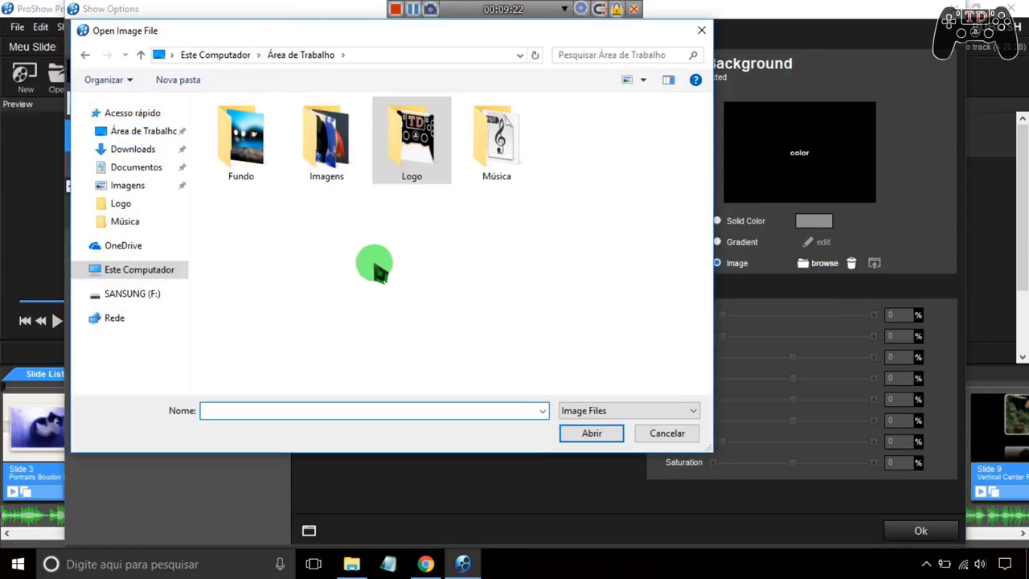
double_click(245, 172)
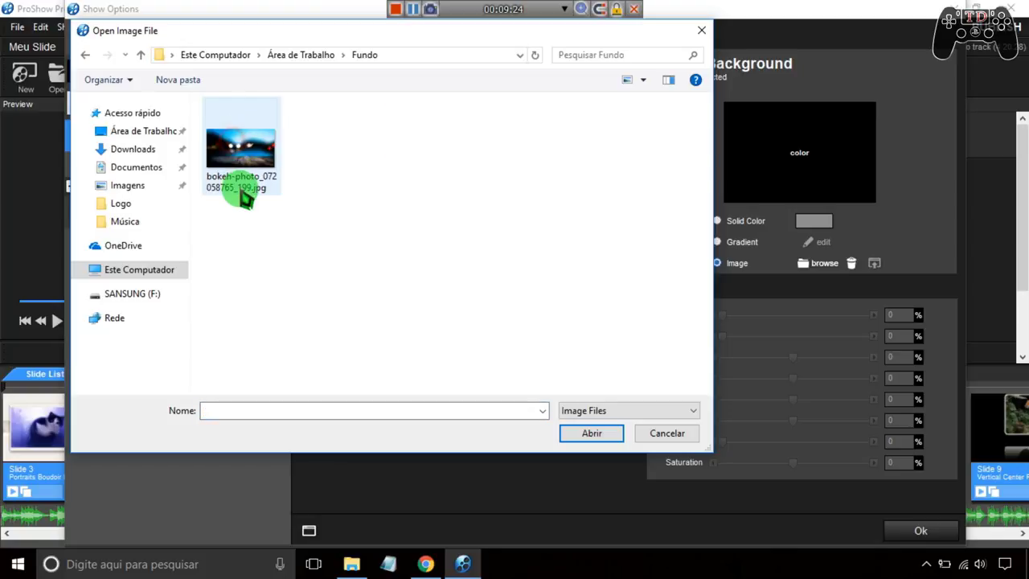
click(237, 147)
double_click(237, 147)
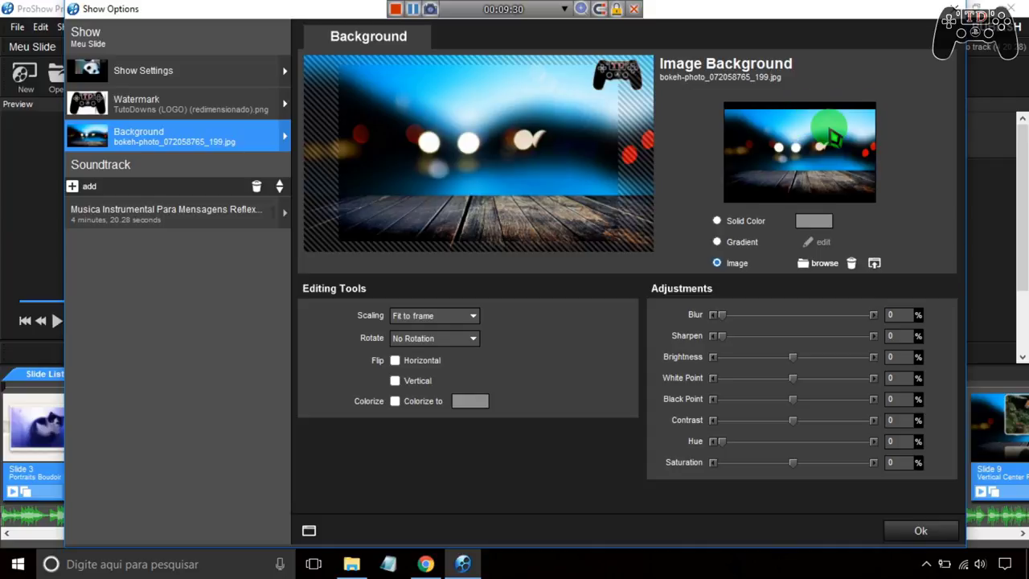
Try the Fill frame and Stretch to frame scaling options on the show's background image
click(413, 316)
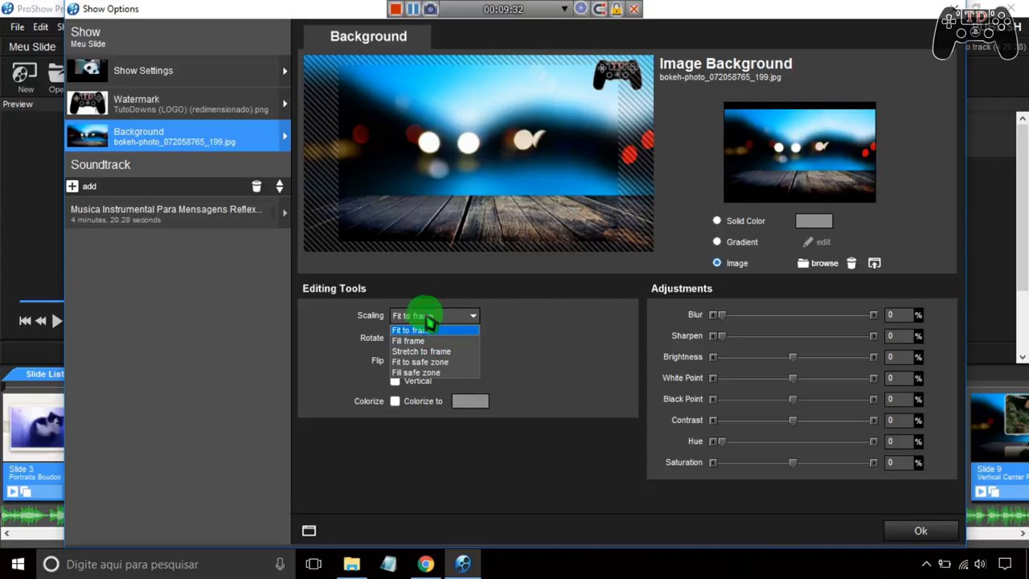
click(417, 342)
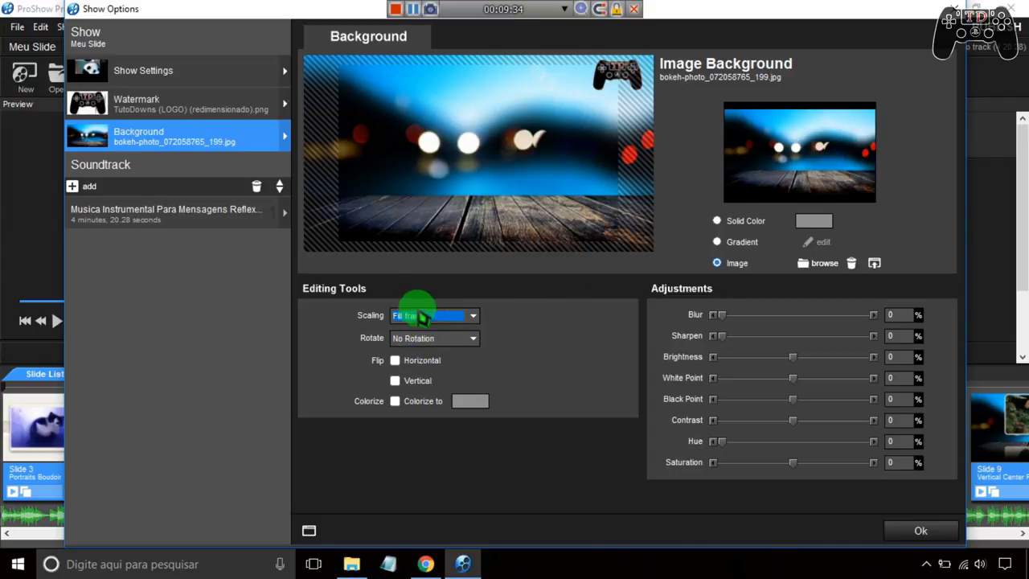
click(423, 318)
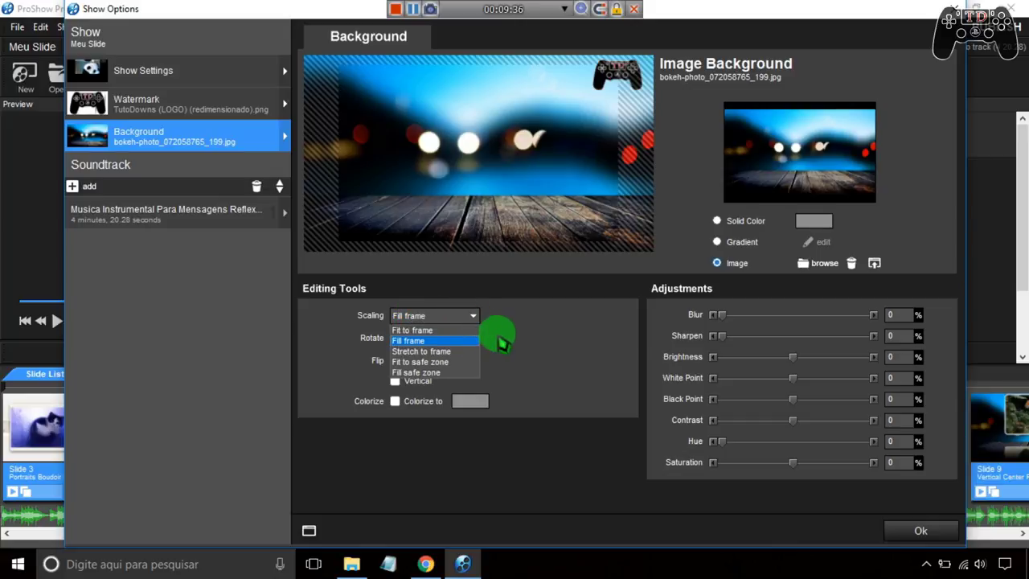
click(434, 351)
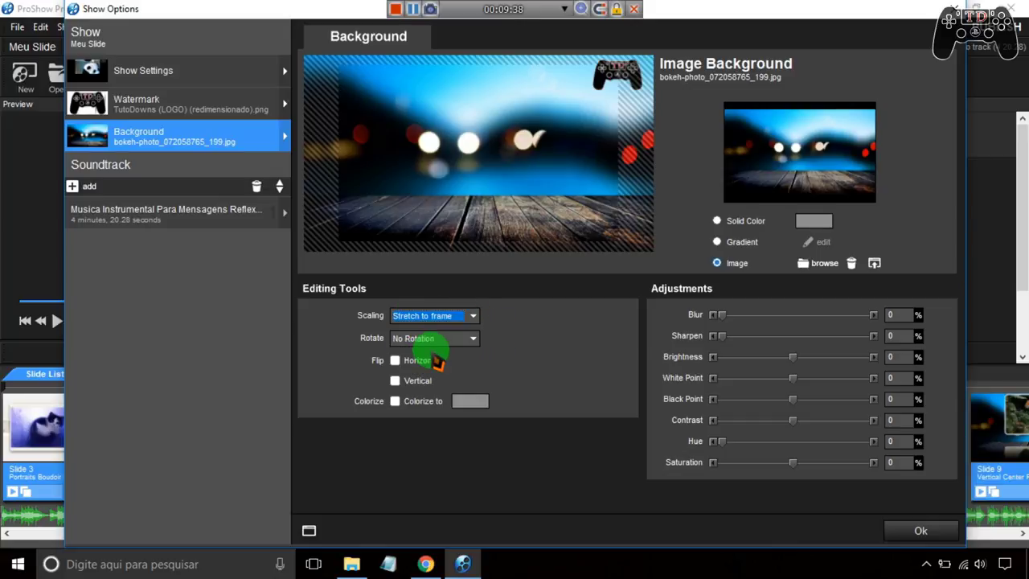
click(432, 315)
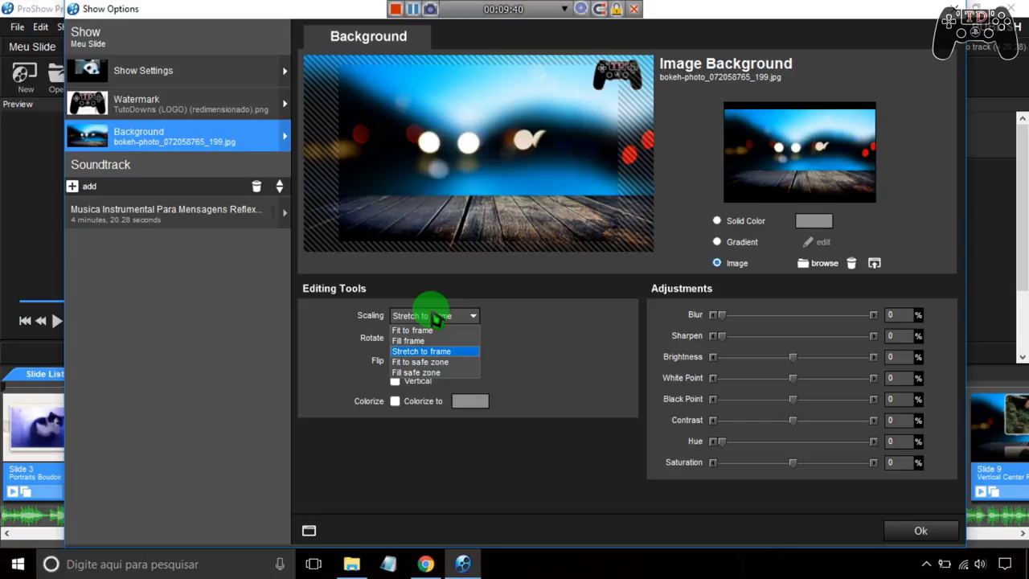
click(506, 136)
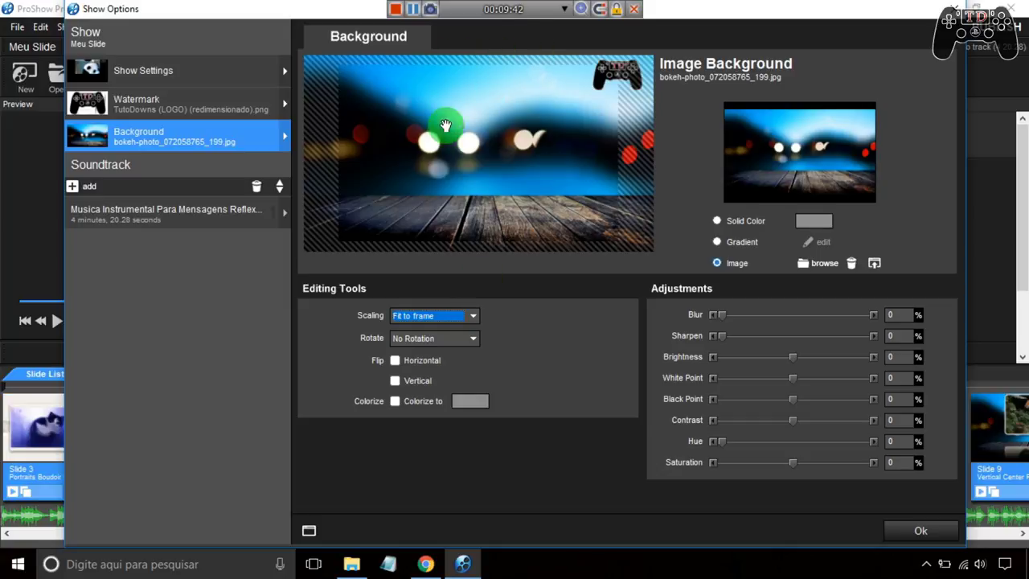
Keep the background image's scaling at Fit to frame and accept the show options
click(430, 318)
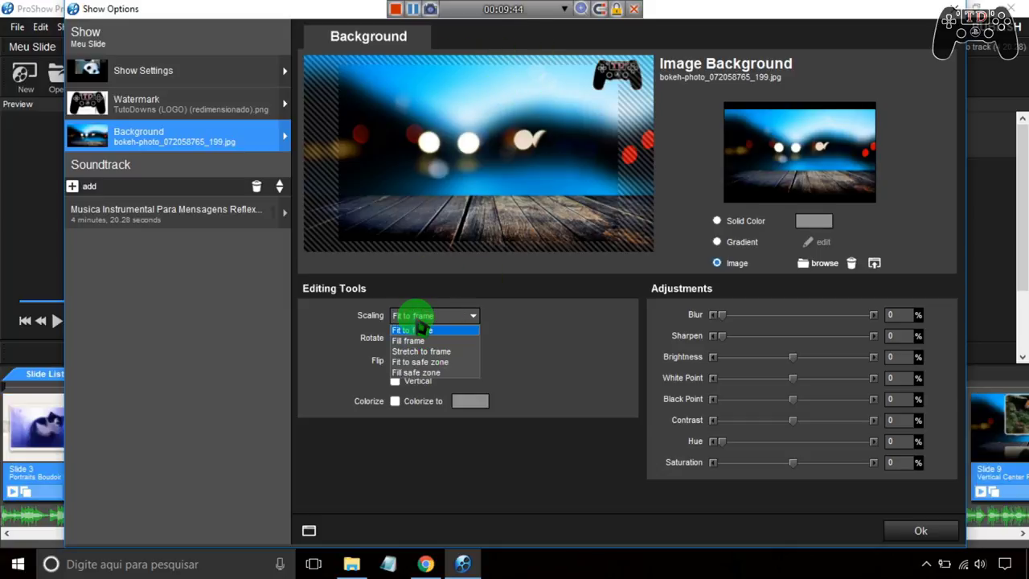
click(418, 329)
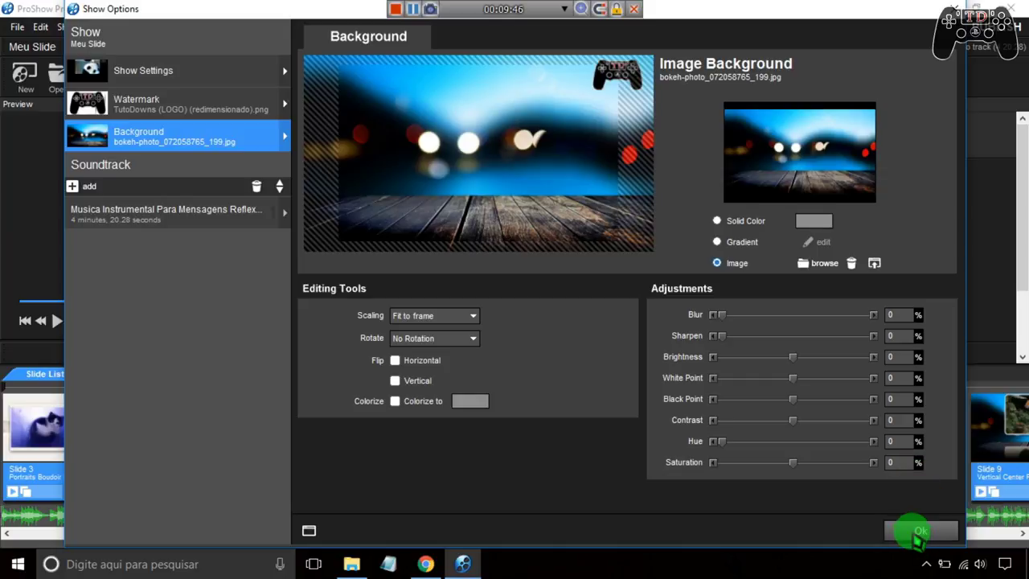
click(920, 530)
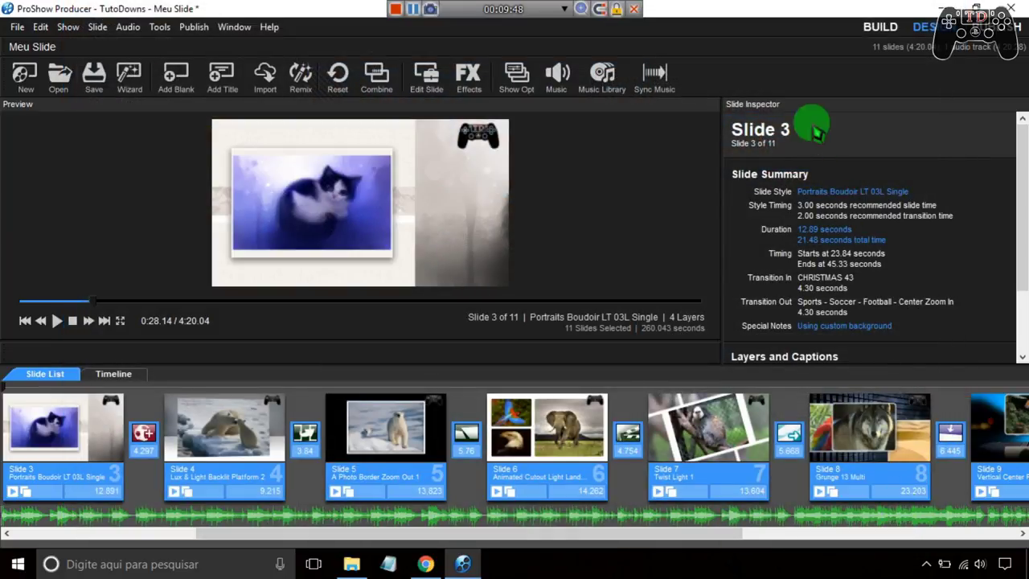
Lower the volume of the show's soundtrack track to 15% and accept the show options
click(562, 82)
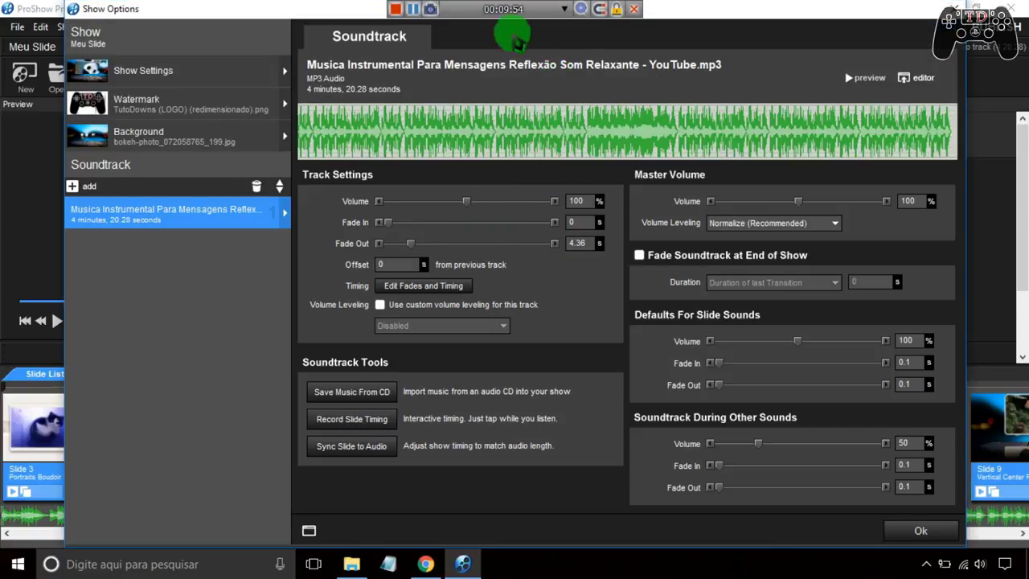
drag(468, 204, 402, 206)
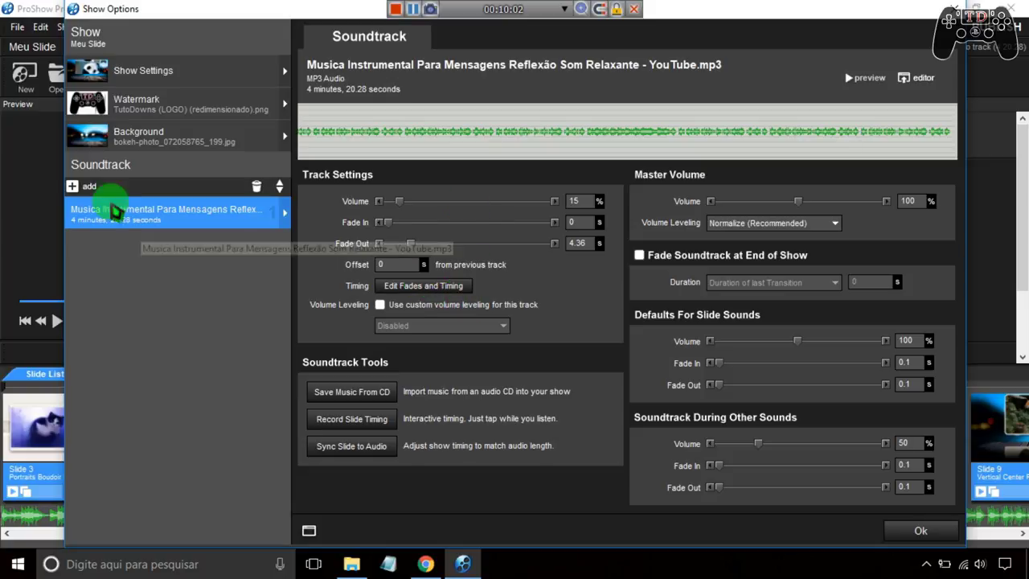
click(88, 186)
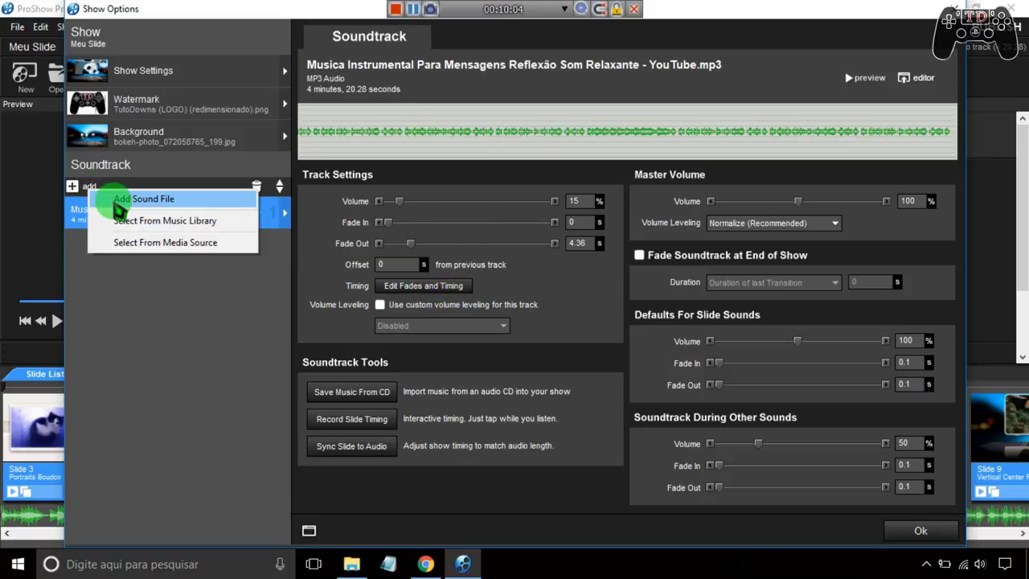
click(150, 327)
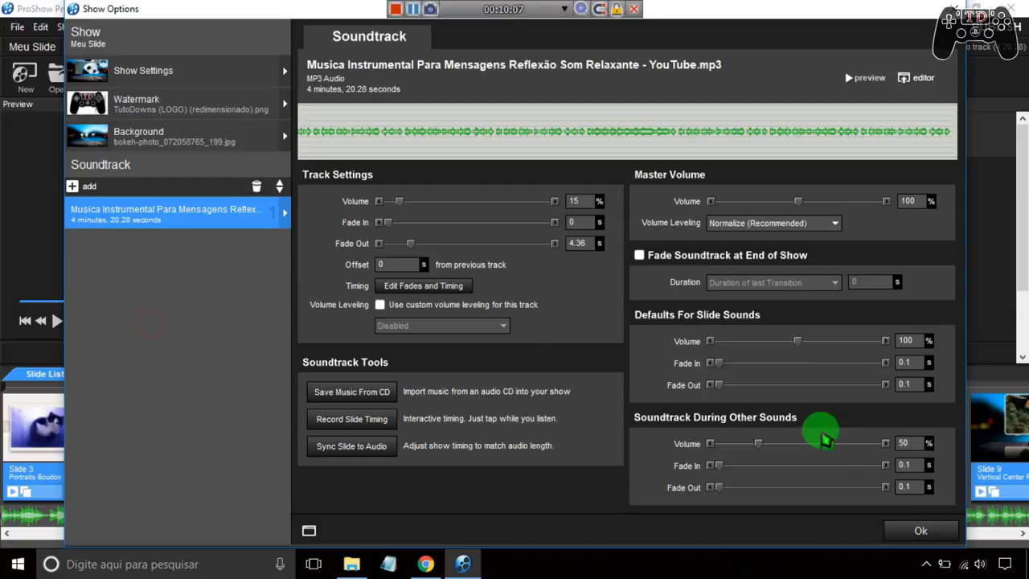
click(923, 532)
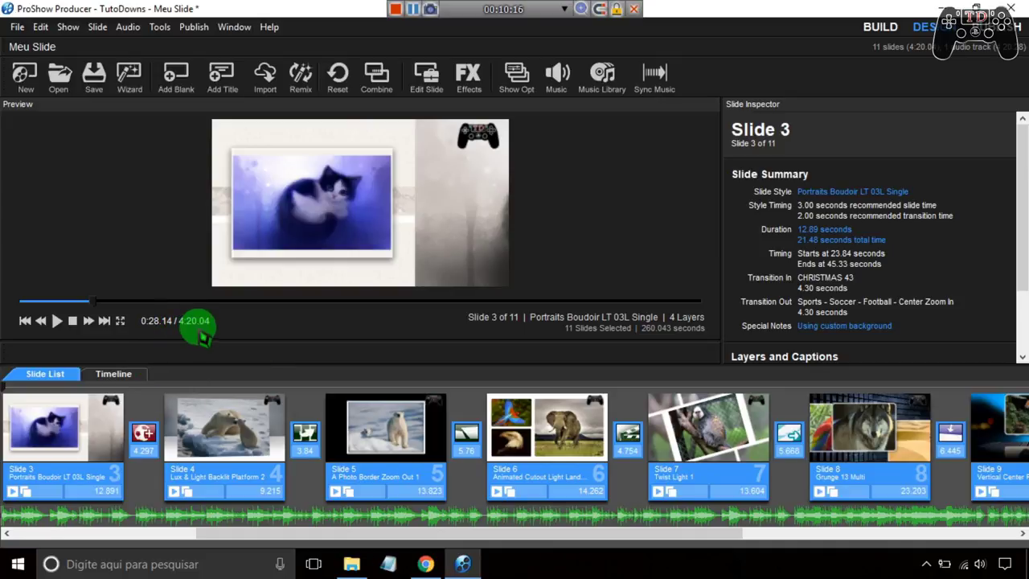
Review the show's soundtrack settings and look over the slides and their times in the slide list
click(560, 91)
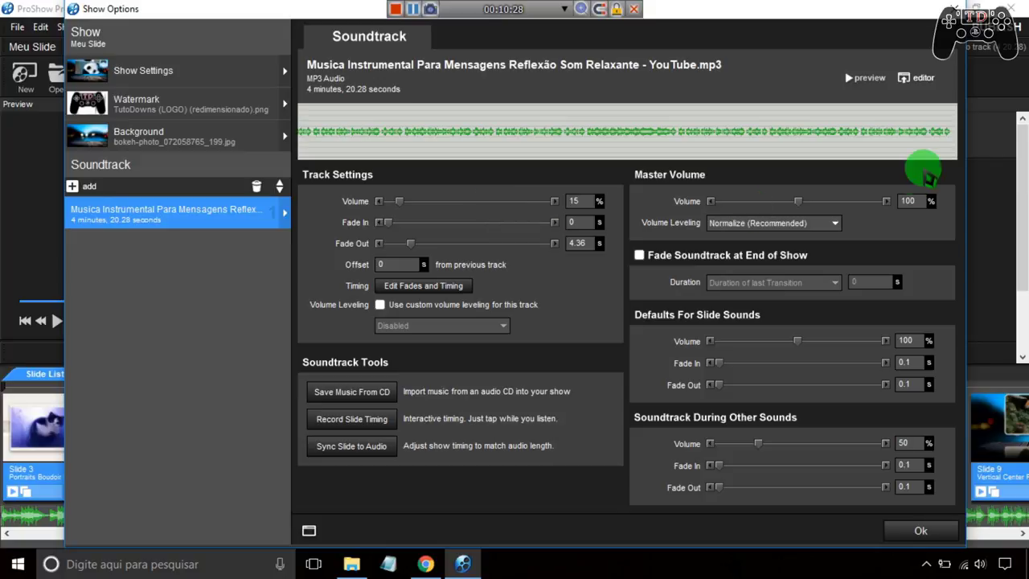
click(951, 10)
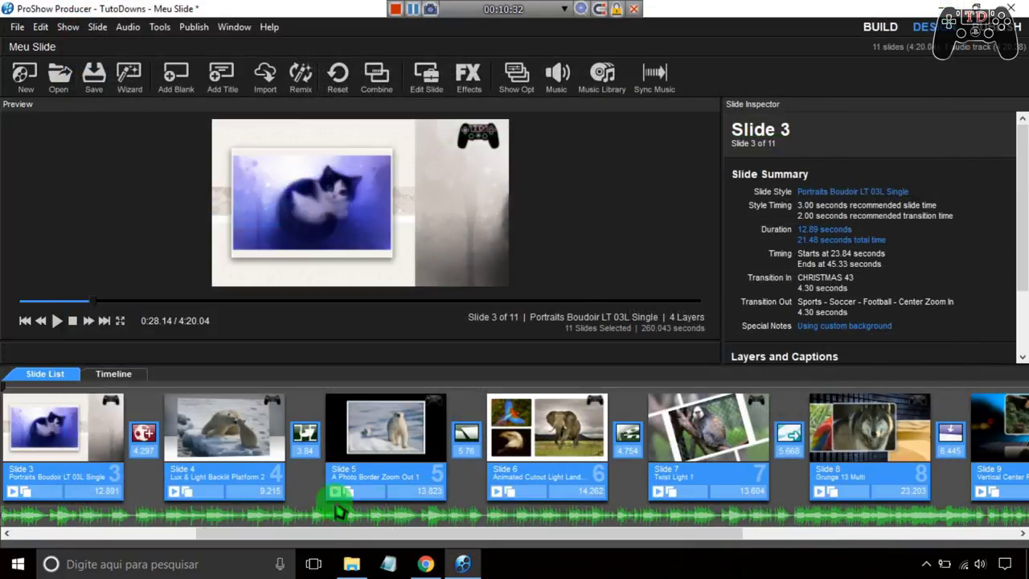
drag(360, 535, 96, 494)
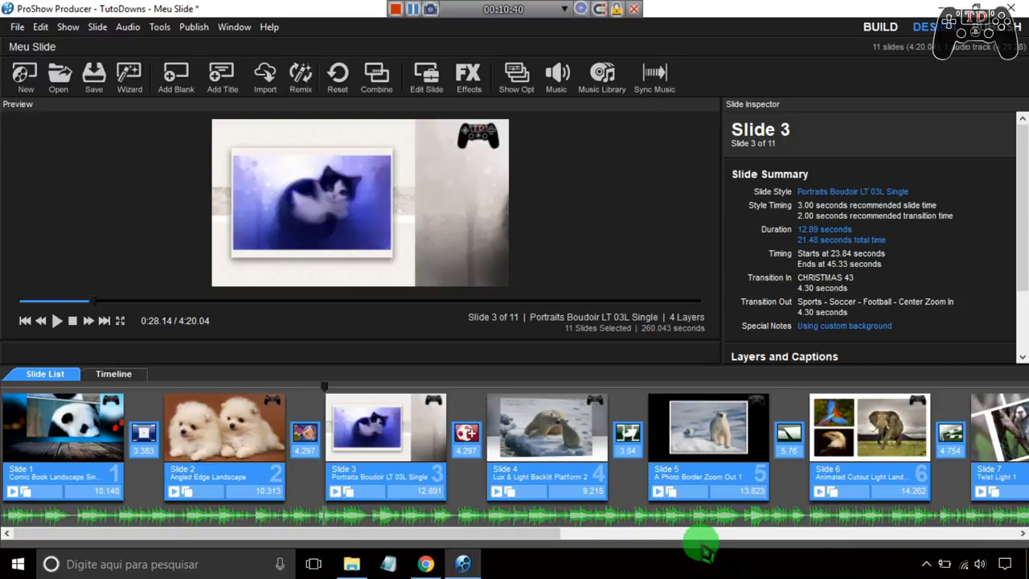
drag(546, 536, 593, 540)
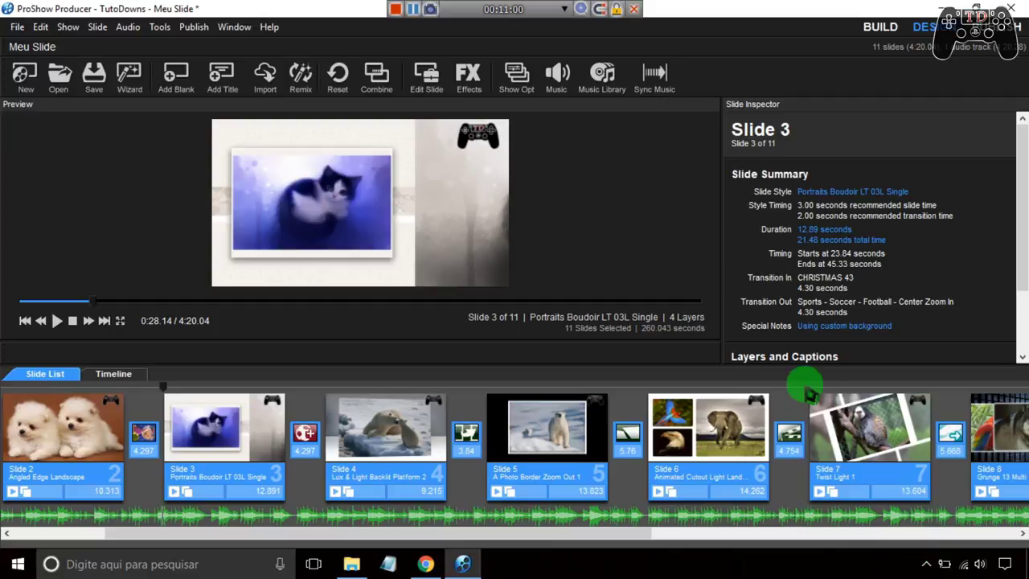
Sync all slides to the total soundtrack length with equal times and transitions limited to 3 seconds, and play the show preview
click(657, 90)
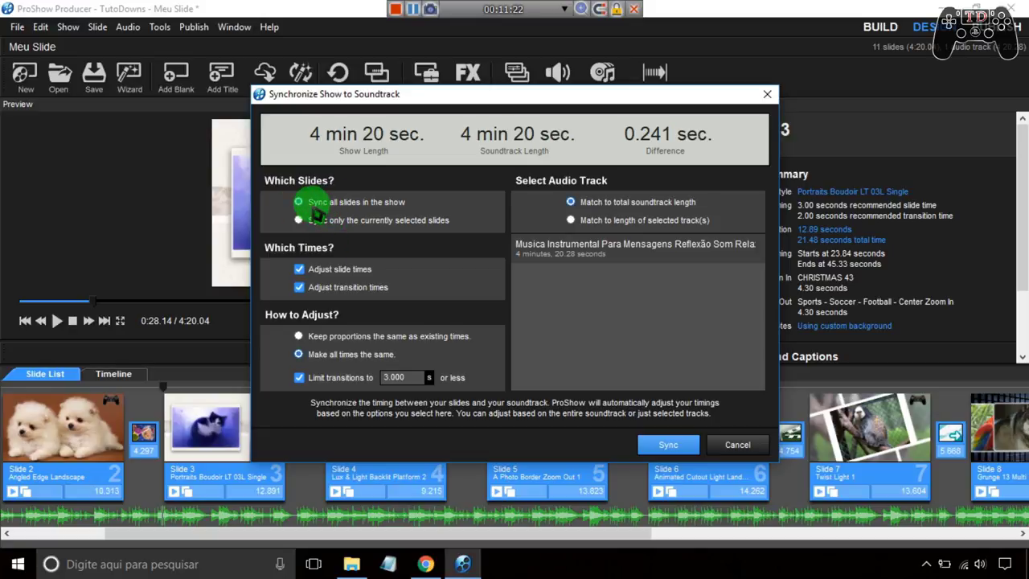
click(316, 361)
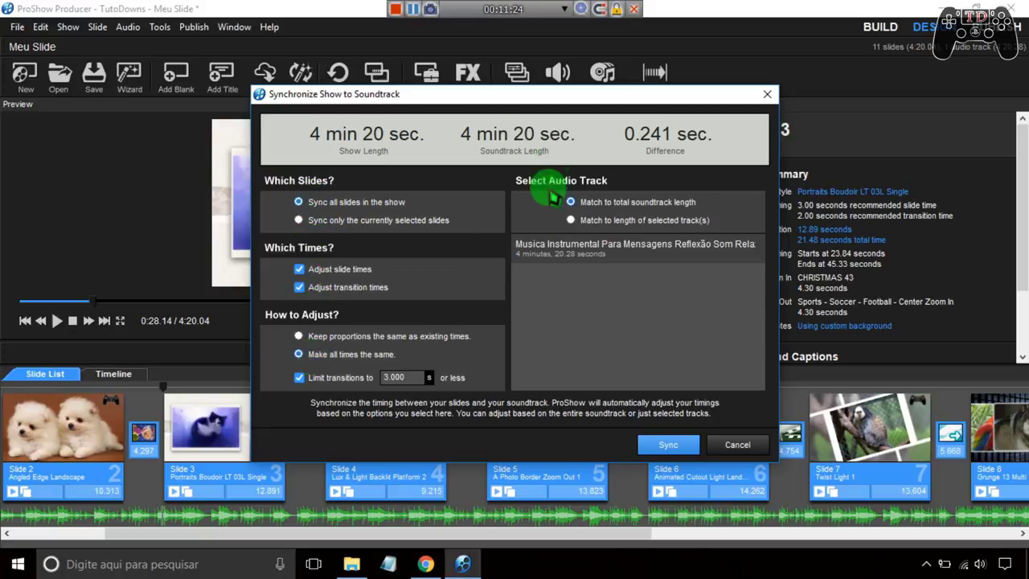
click(668, 444)
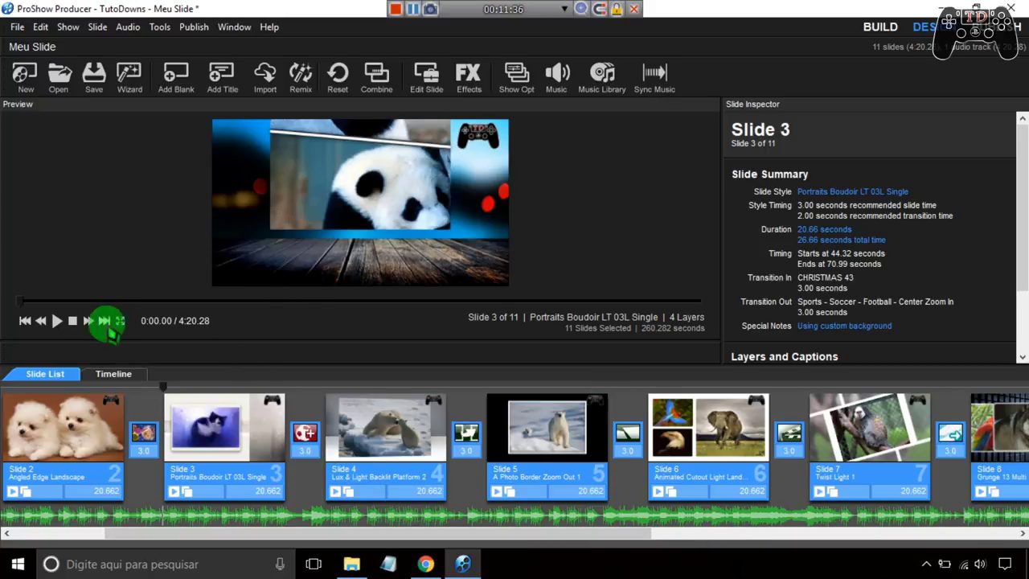
click(56, 321)
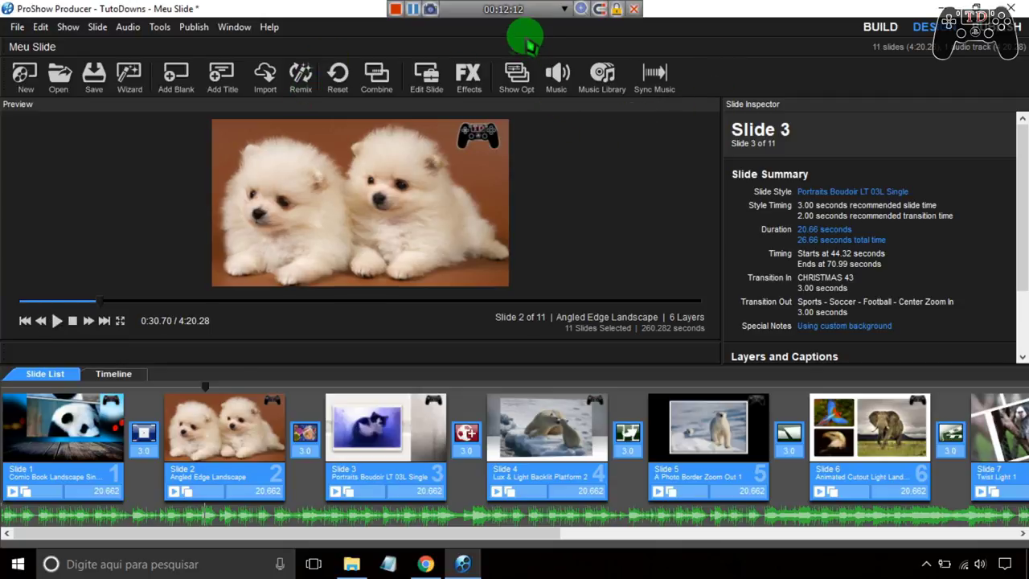
Set up video publishing for the show as MPEG-4 1080p (Full HD) with the 30fps High Quality (Recommended) profile
click(989, 27)
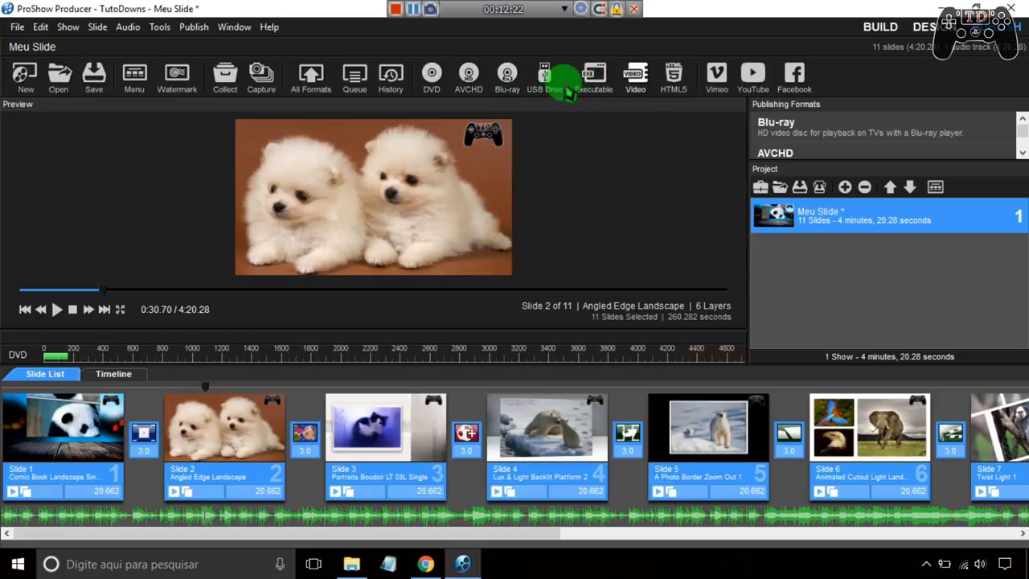
click(643, 84)
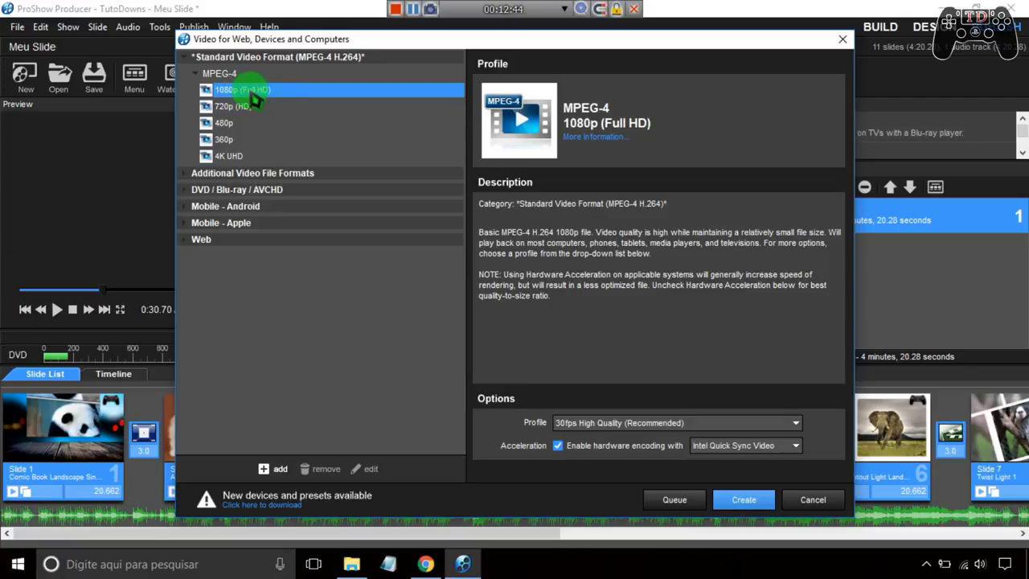
click(708, 422)
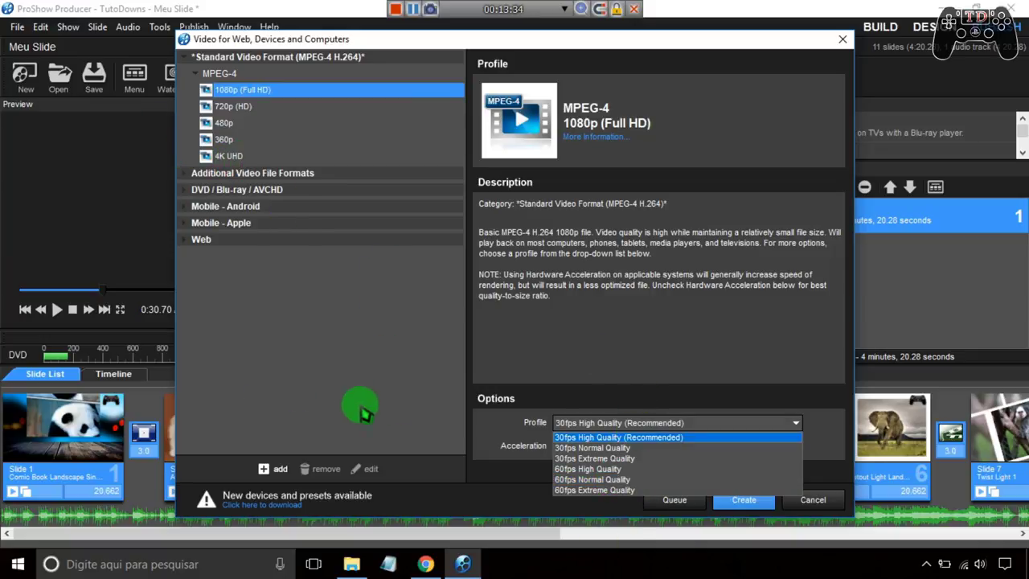
click(413, 345)
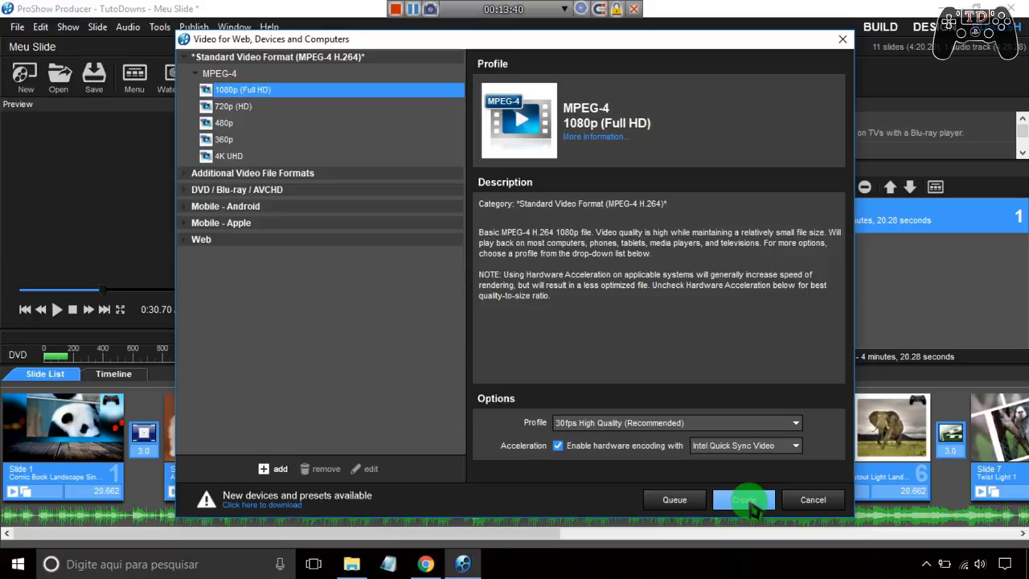
Create the video file and save it to the desktop (Área de Trabalho) as Meu Slide.mp4
click(744, 502)
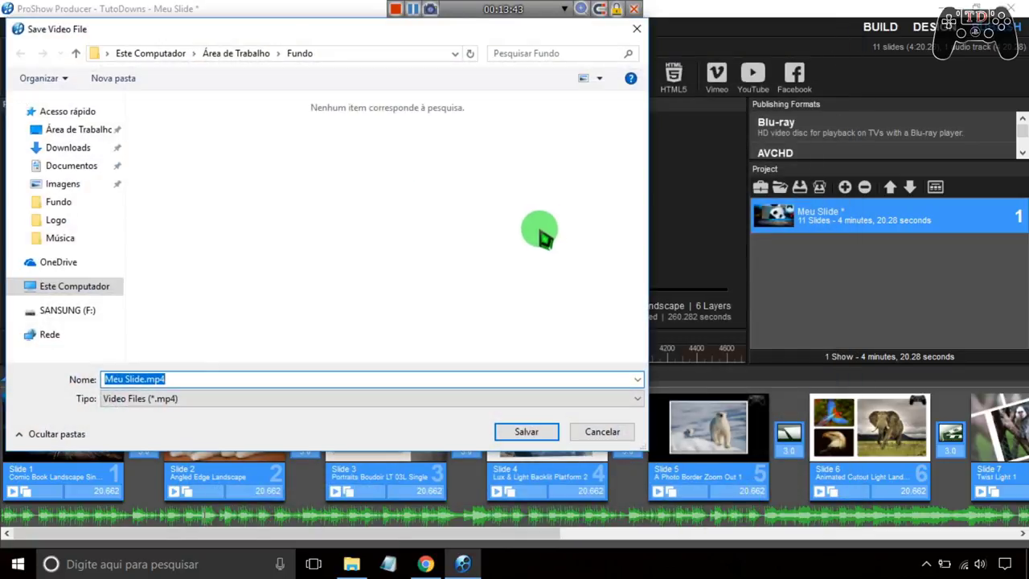
click(80, 130)
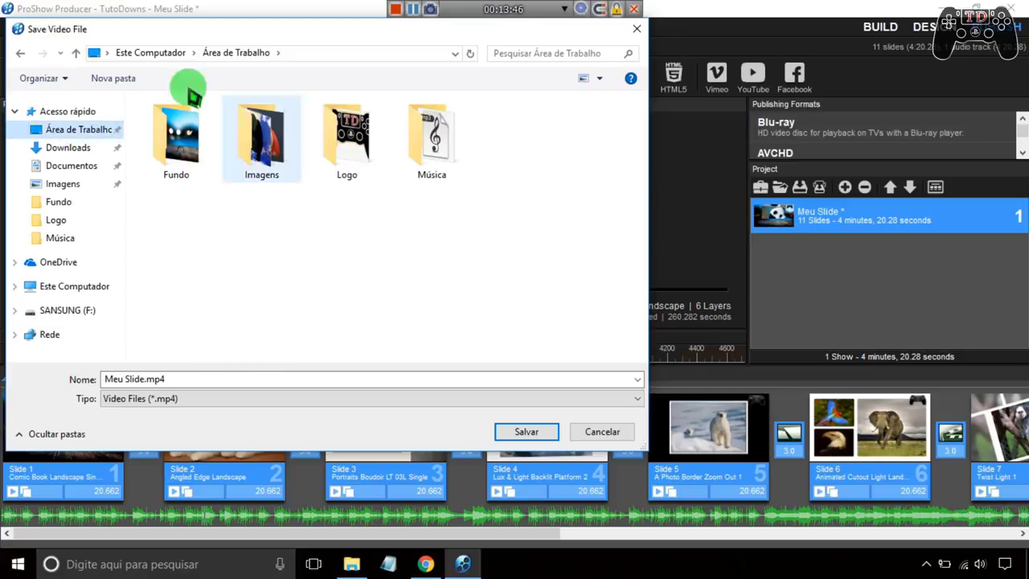
click(109, 380)
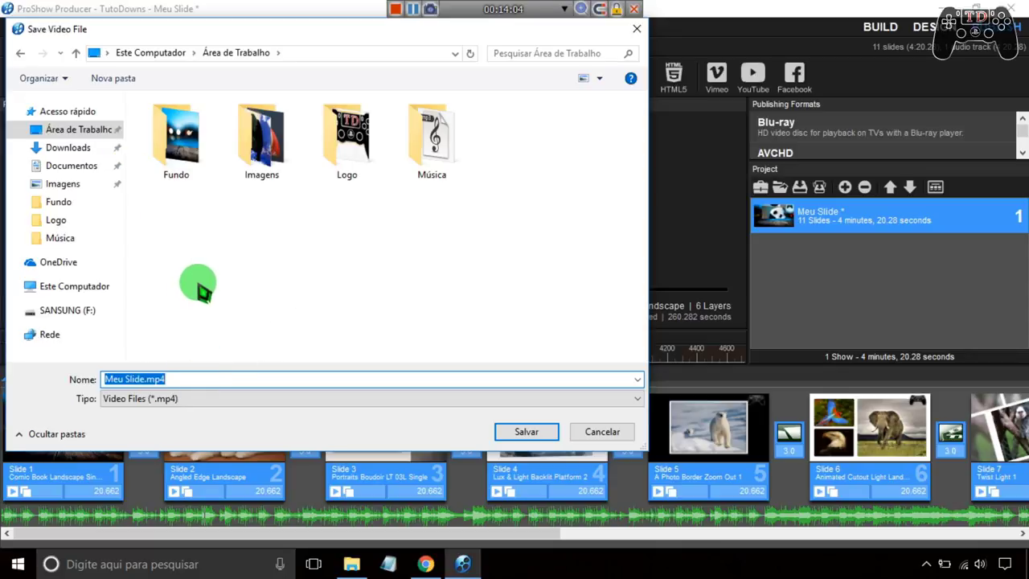
click(526, 433)
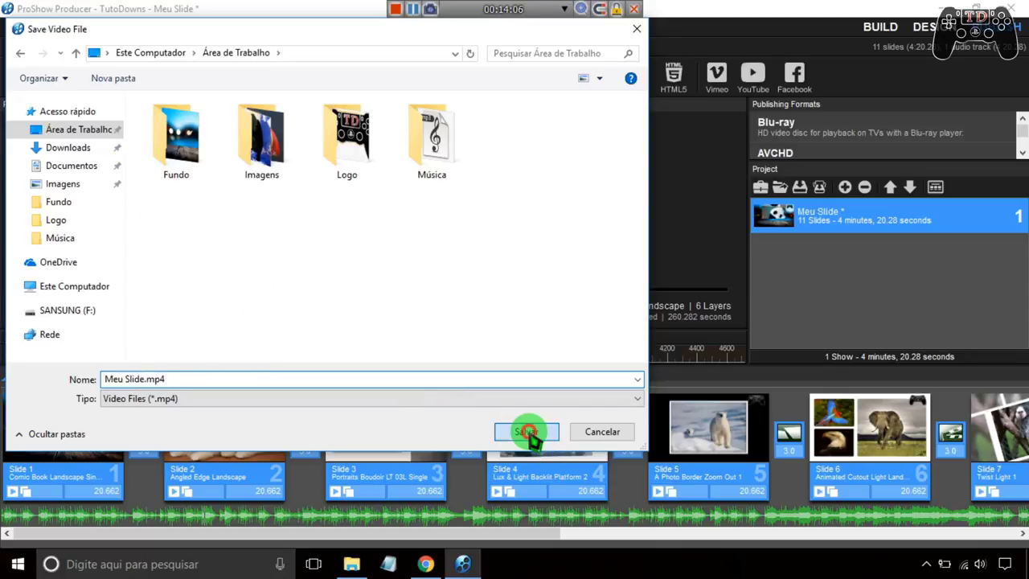